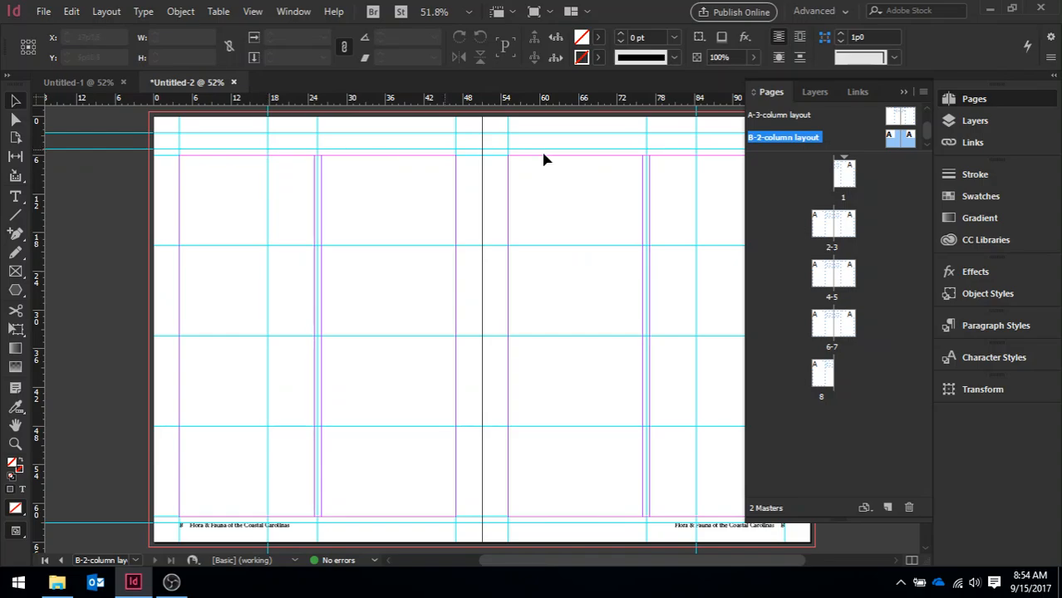
# Open the A-3-column layout master and place Snippet1 from the Lesson 03 Links folder at the spread's upper-left bleed corner
pyautogui.doubleClick(783, 117)
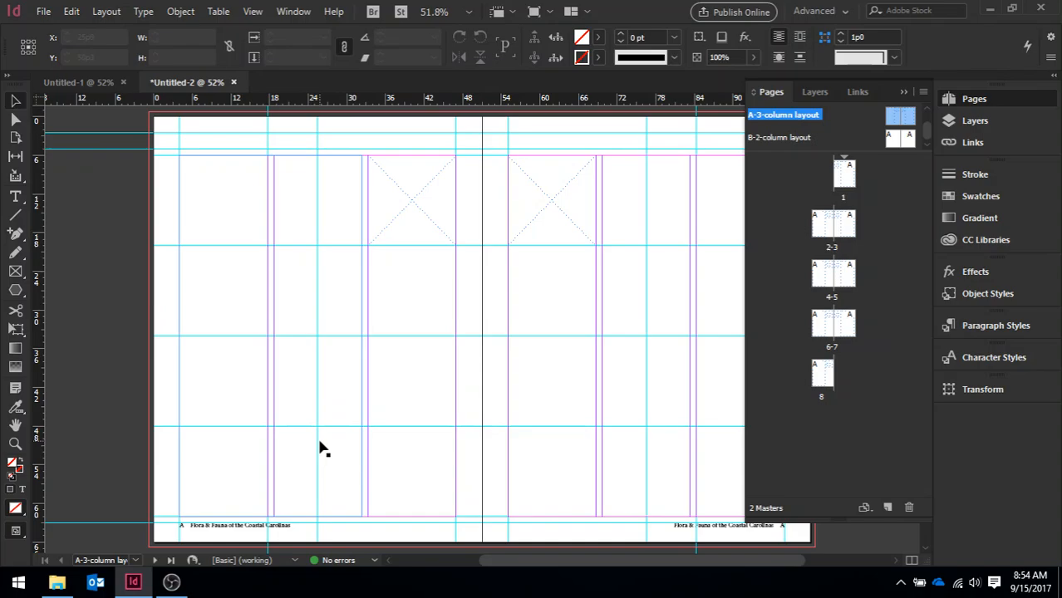
pyautogui.click(42, 12)
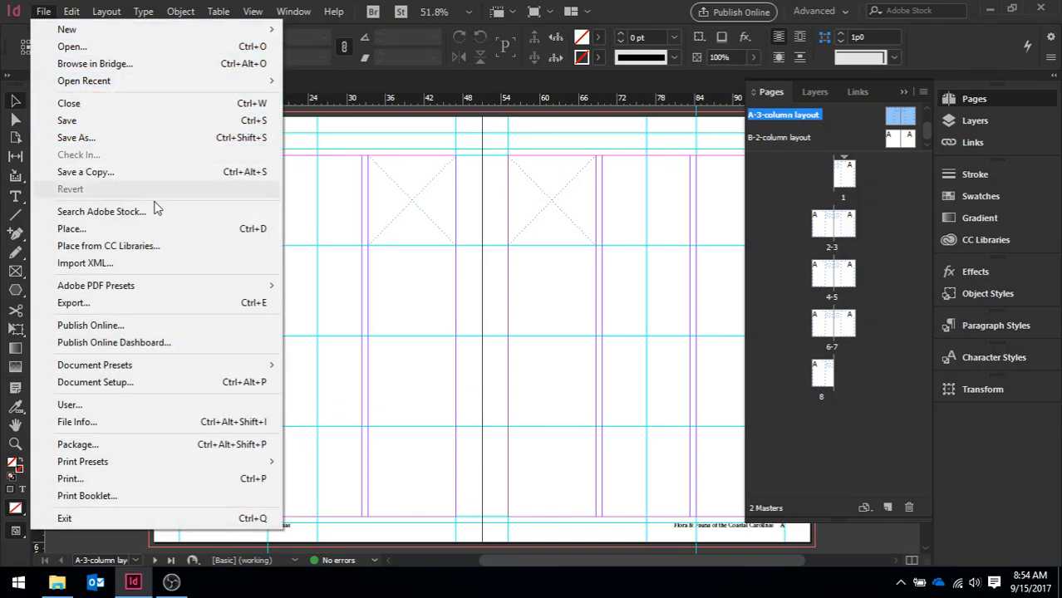
pyautogui.click(164, 229)
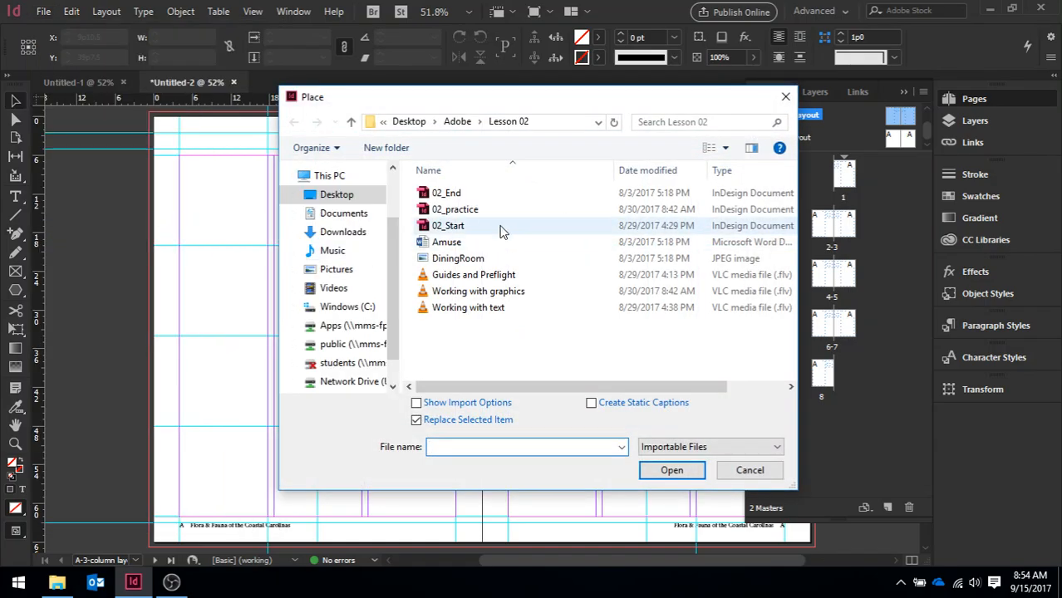
pyautogui.click(458, 122)
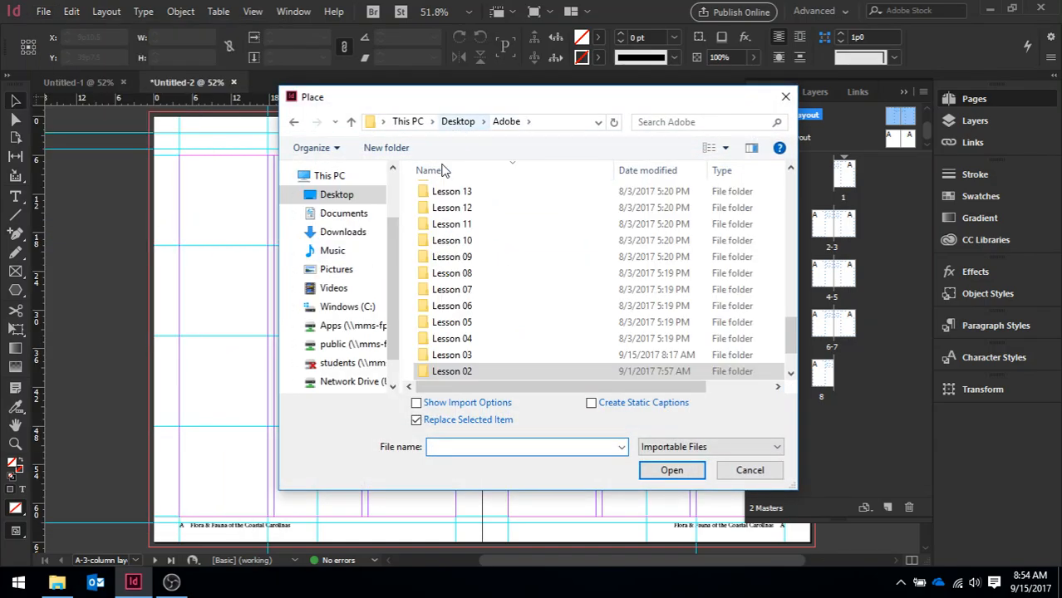
pyautogui.doubleClick(453, 356)
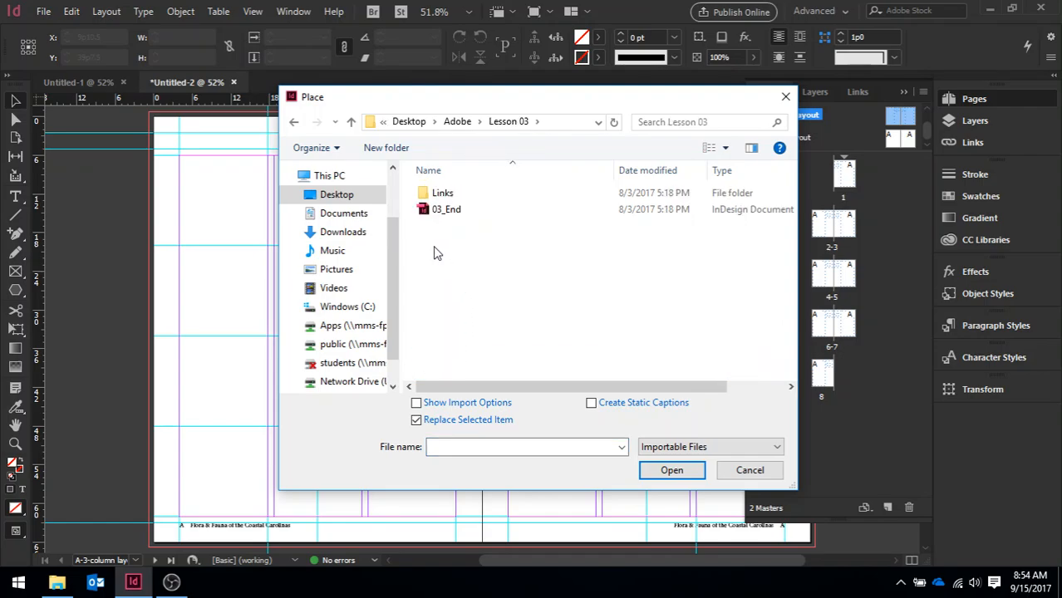
pyautogui.doubleClick(425, 194)
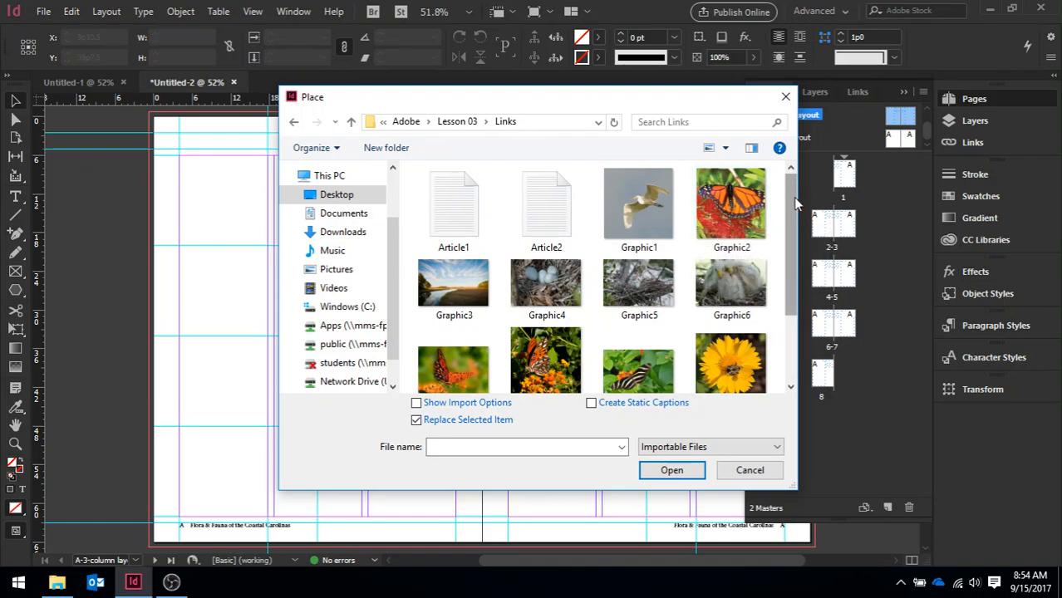
pyautogui.moveTo(792, 204); pyautogui.dragTo(801, 287)
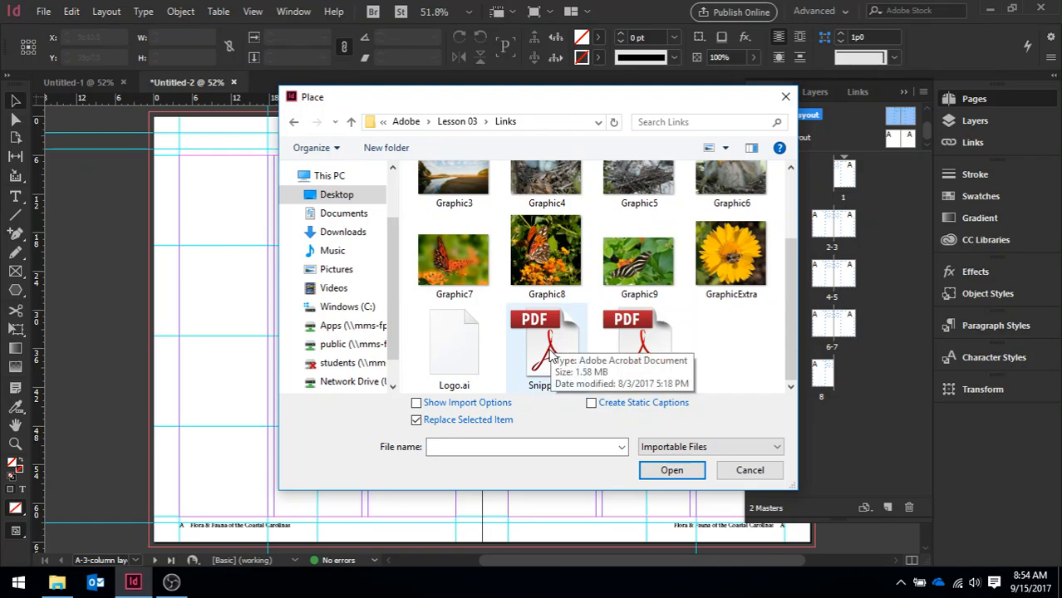
pyautogui.moveTo(794, 309); pyautogui.dragTo(781, 340)
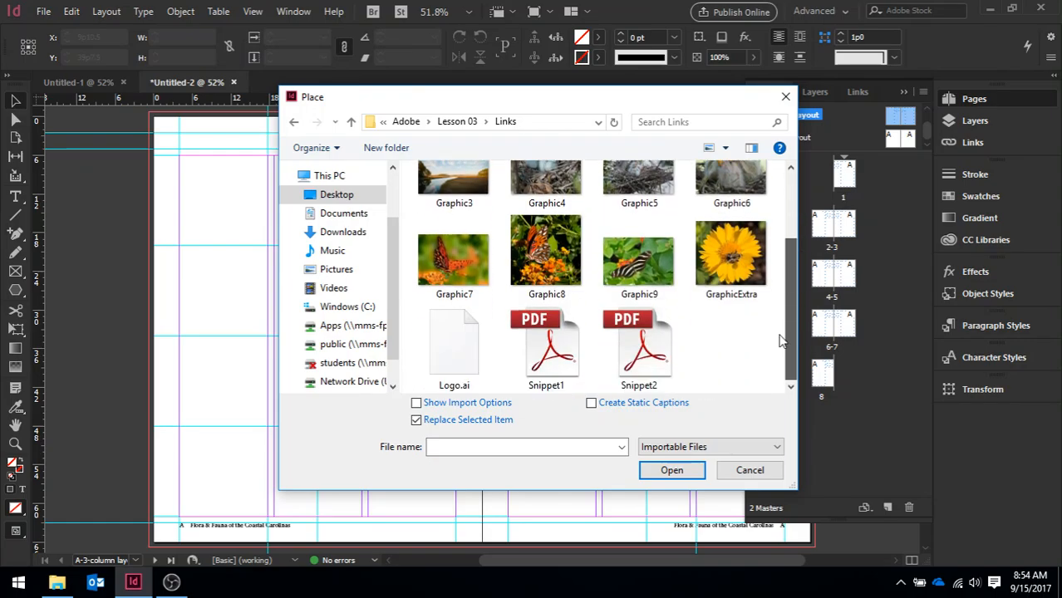
pyautogui.doubleClick(556, 353)
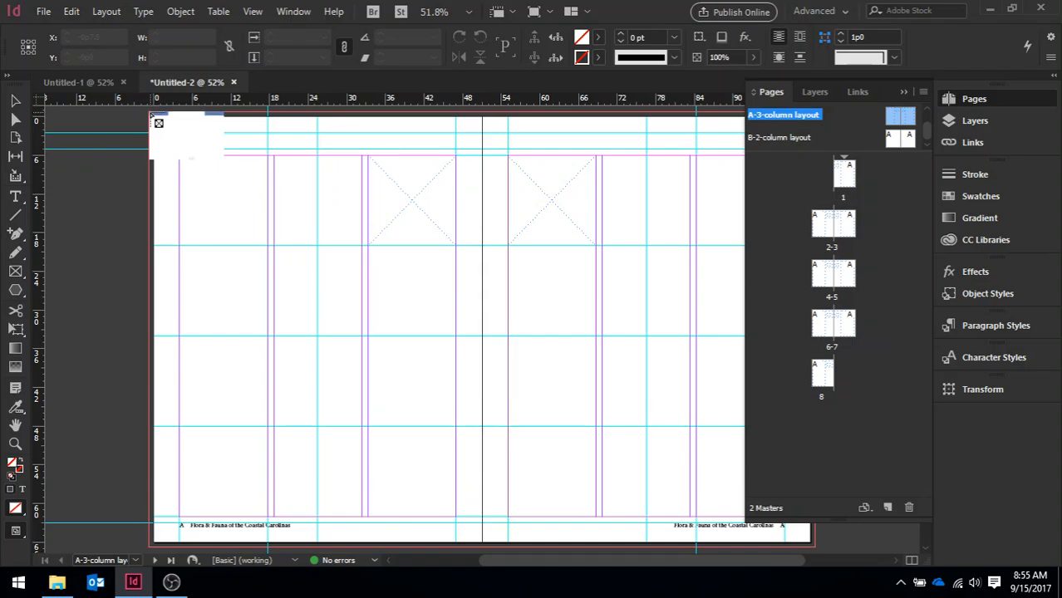
pyautogui.click(155, 118)
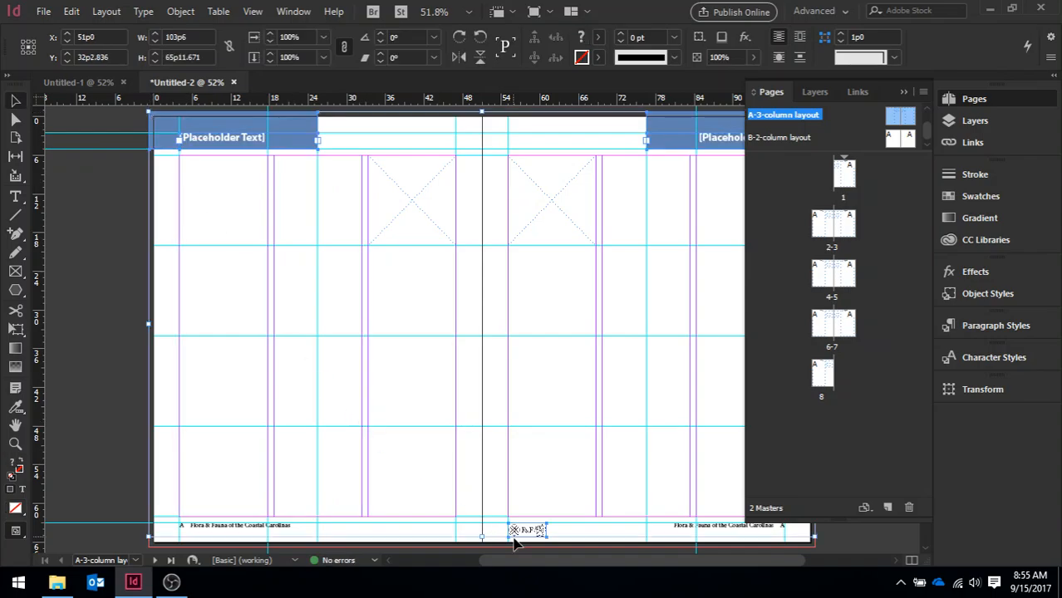
# Examine the placed header and footer items across the A-3-column layout and B-2-column layout masters
pyautogui.moveTo(561, 570); pyautogui.dragTo(584, 556)
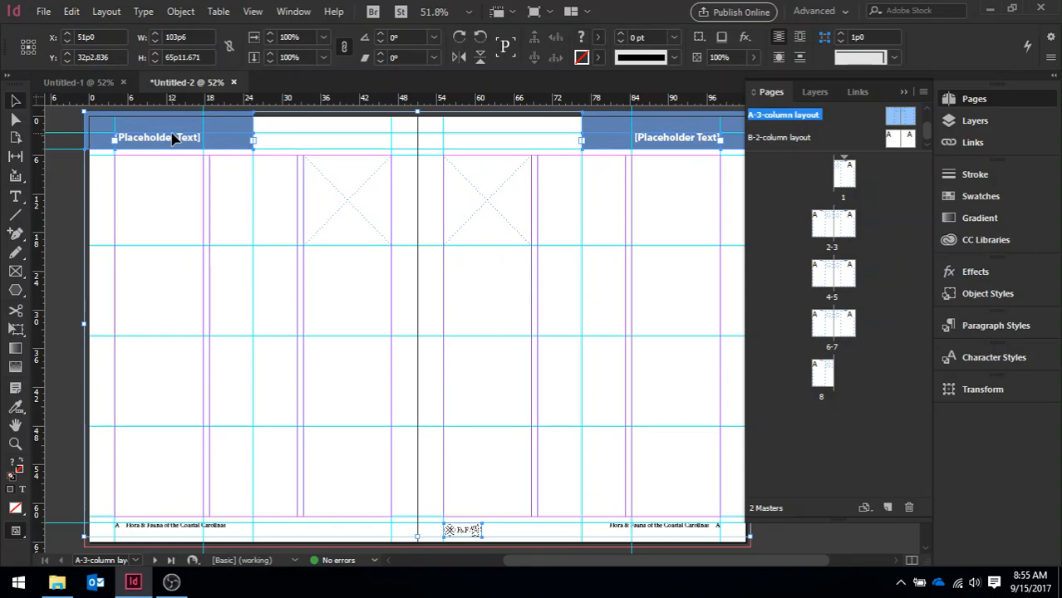
pyautogui.doubleClick(770, 139)
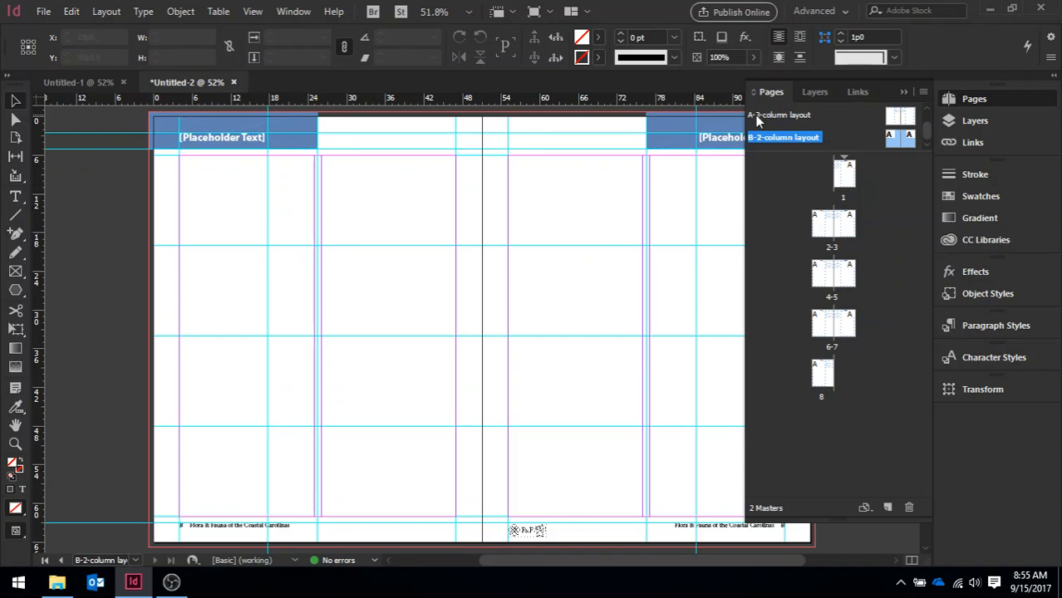
pyautogui.doubleClick(777, 114)
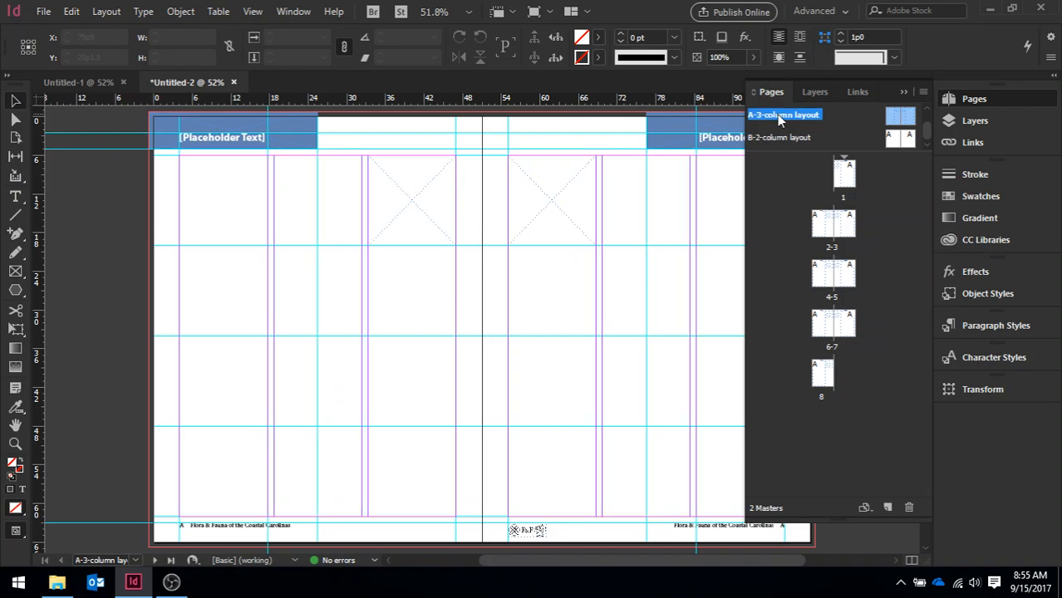
pyautogui.doubleClick(783, 138)
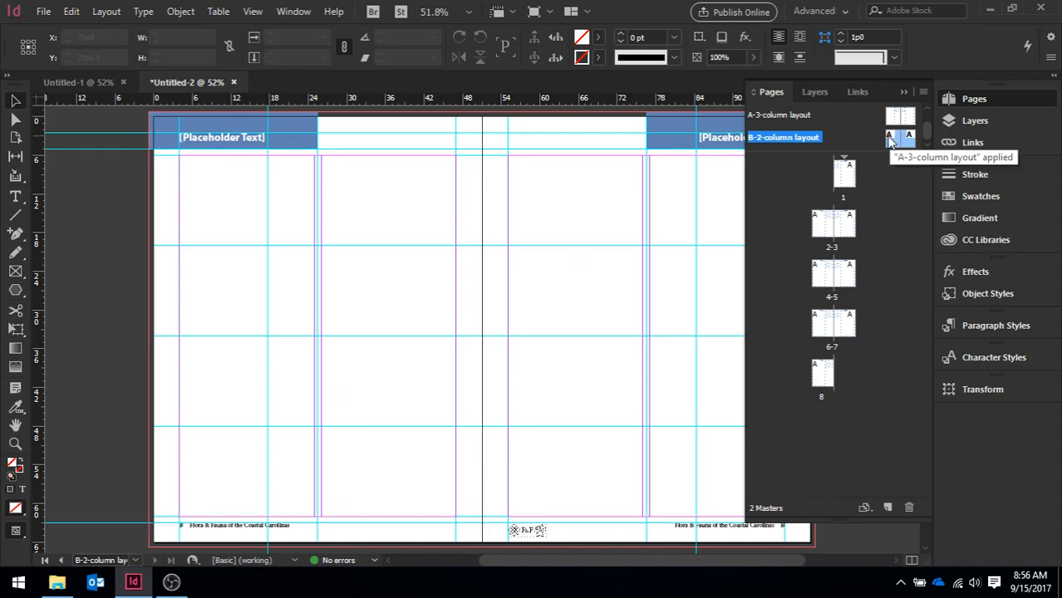
# Apply the B-2-column layout master to document pages 4, 5 and 8, and display spread 4-5
pyautogui.moveTo(891, 141); pyautogui.dragTo(825, 286)
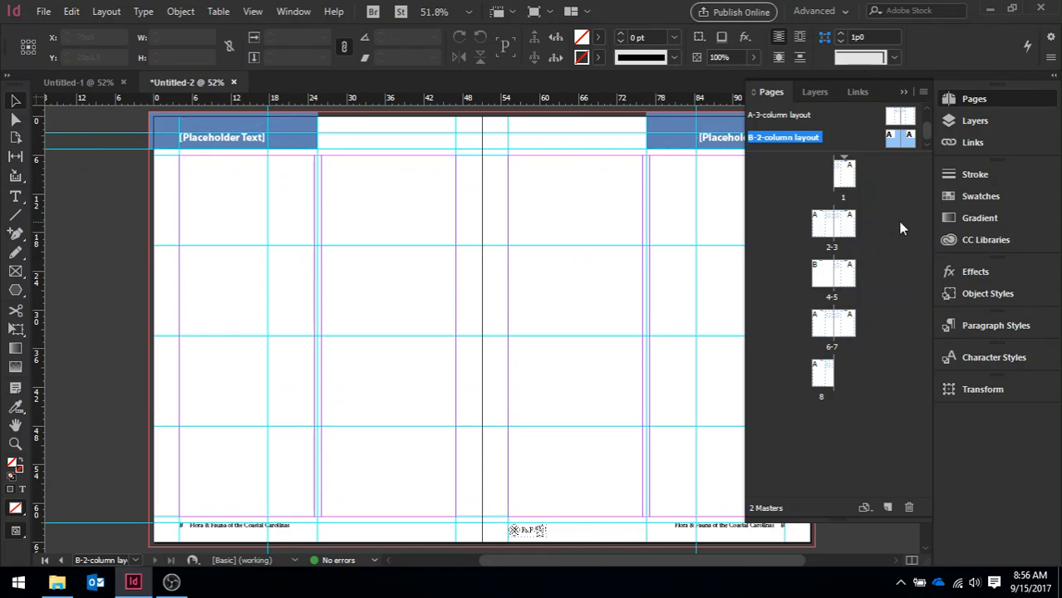
pyautogui.hotkey('ctrl', 'z')
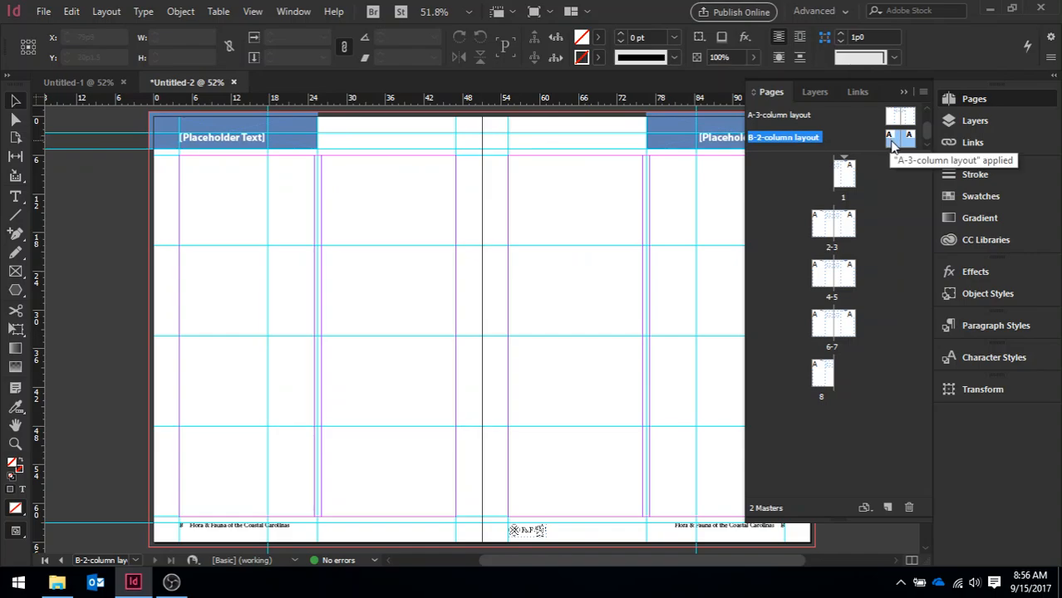
pyautogui.moveTo(889, 140); pyautogui.dragTo(829, 283)
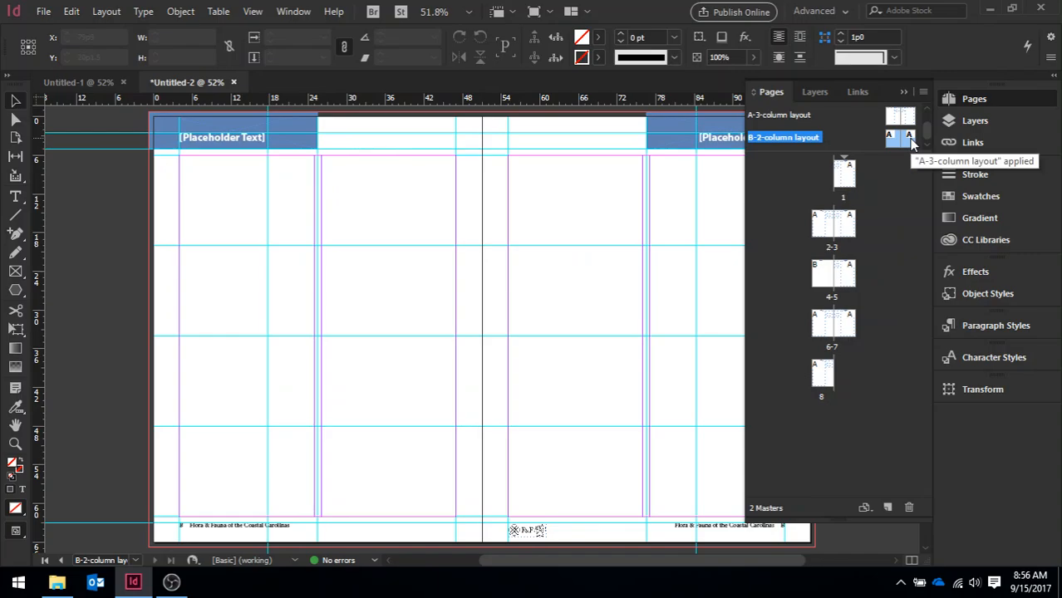
pyautogui.moveTo(912, 143); pyautogui.dragTo(854, 287)
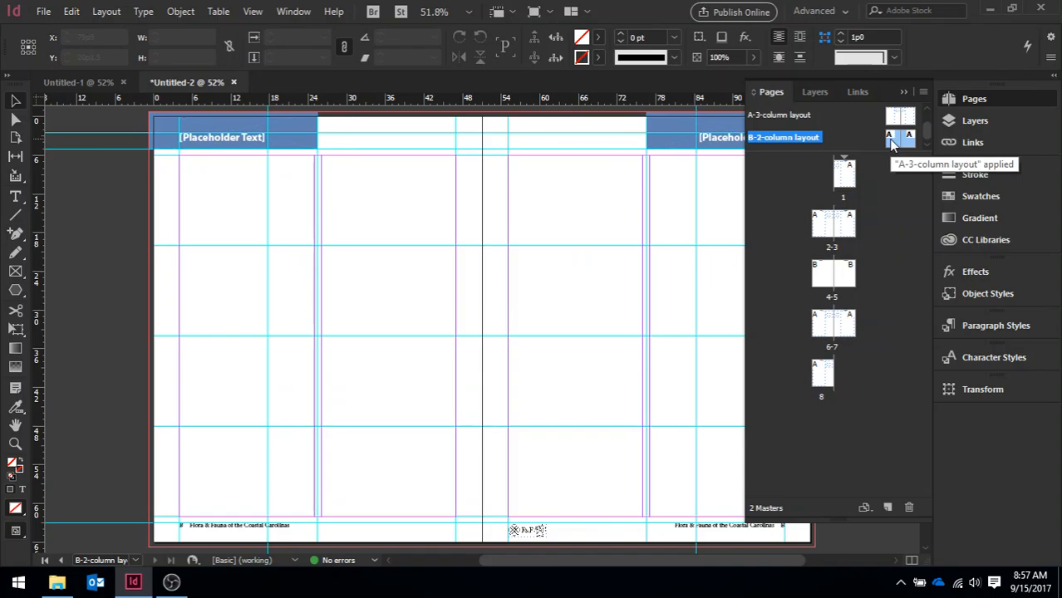
pyautogui.moveTo(887, 212); pyautogui.dragTo(824, 379)
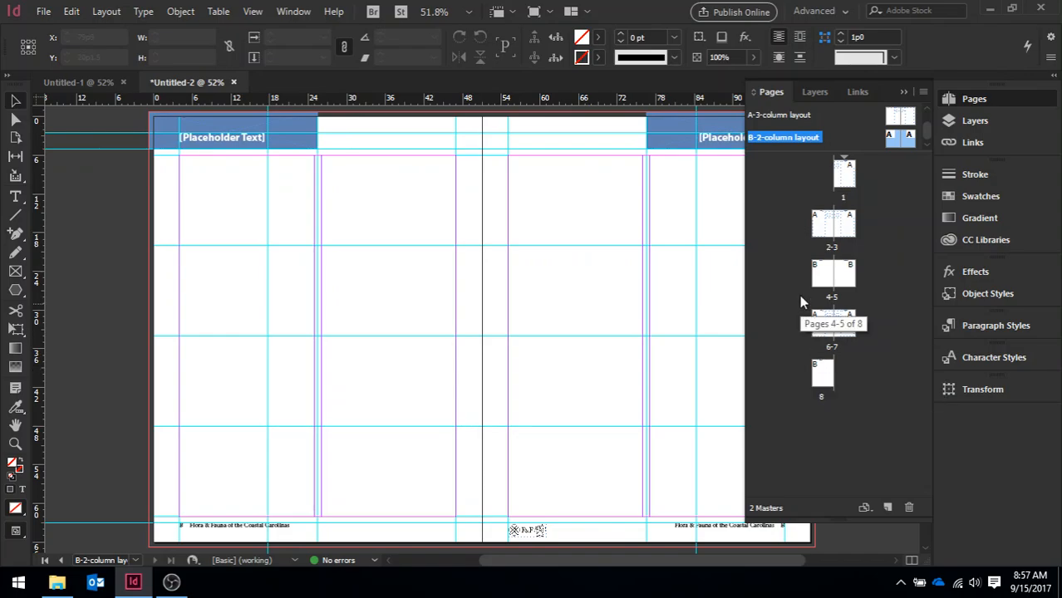
pyautogui.doubleClick(827, 273)
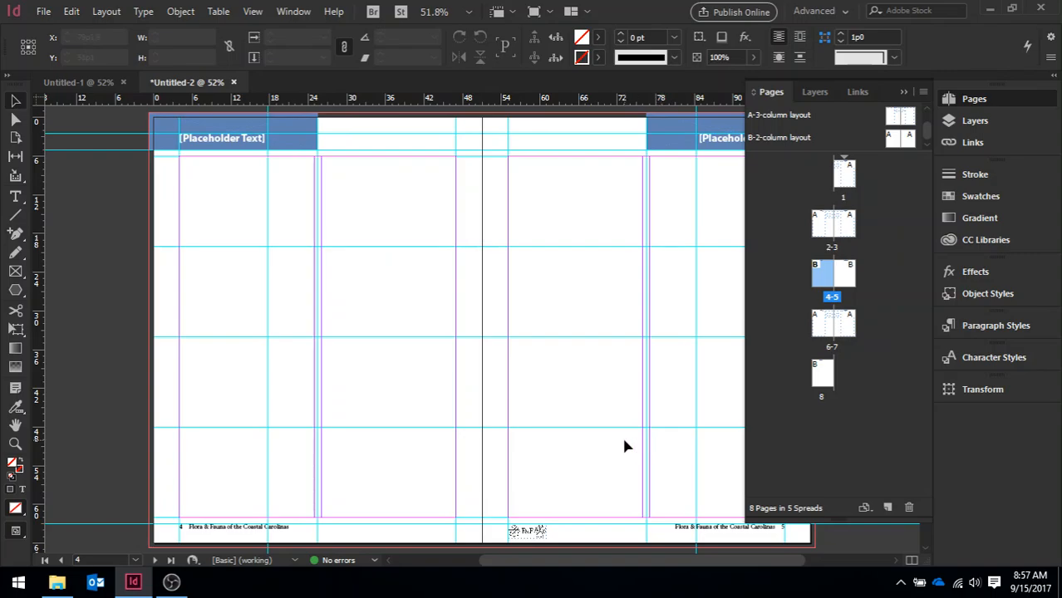
# Display page 1 and apply the [None] master to it
pyautogui.doubleClick(844, 176)
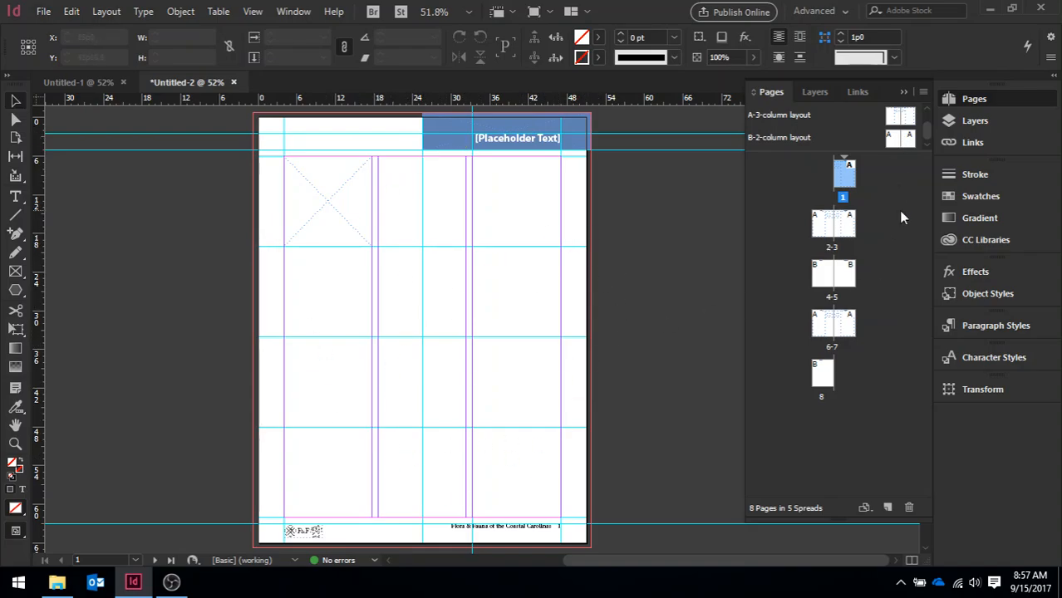
pyautogui.click(900, 212)
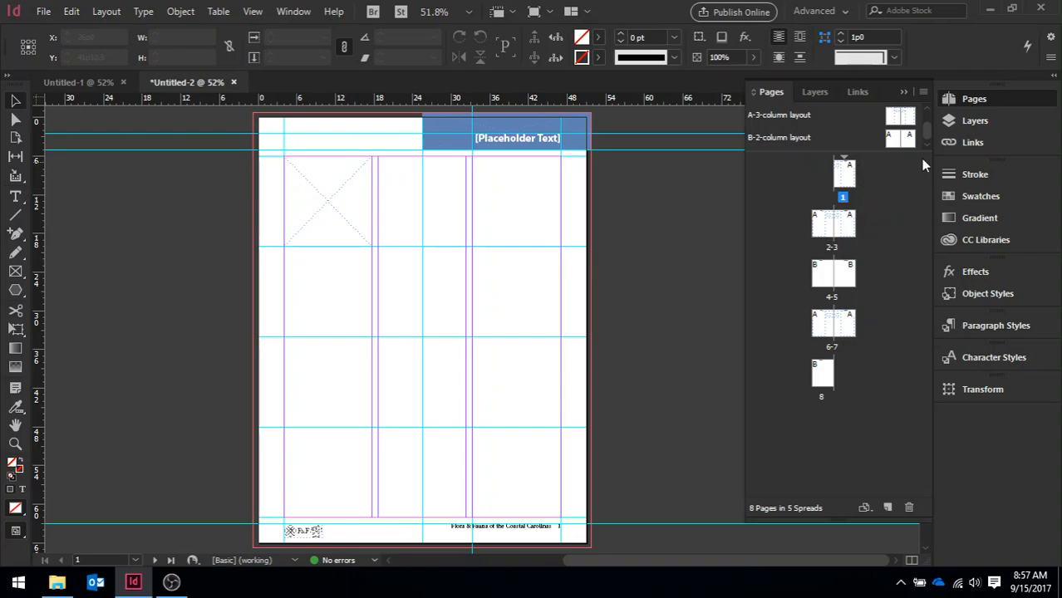
pyautogui.click(925, 108)
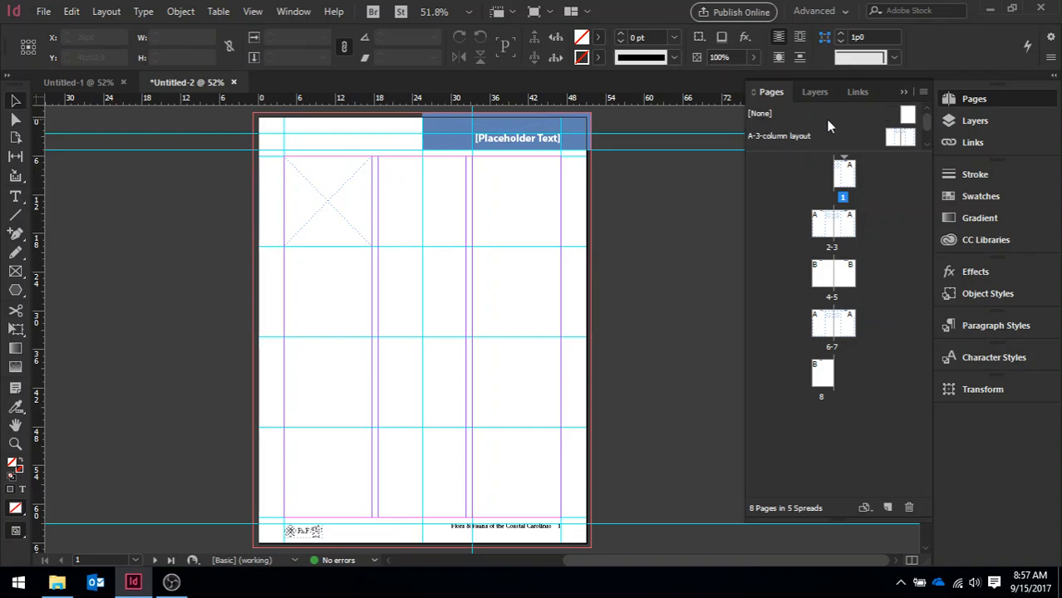
pyautogui.click(924, 93)
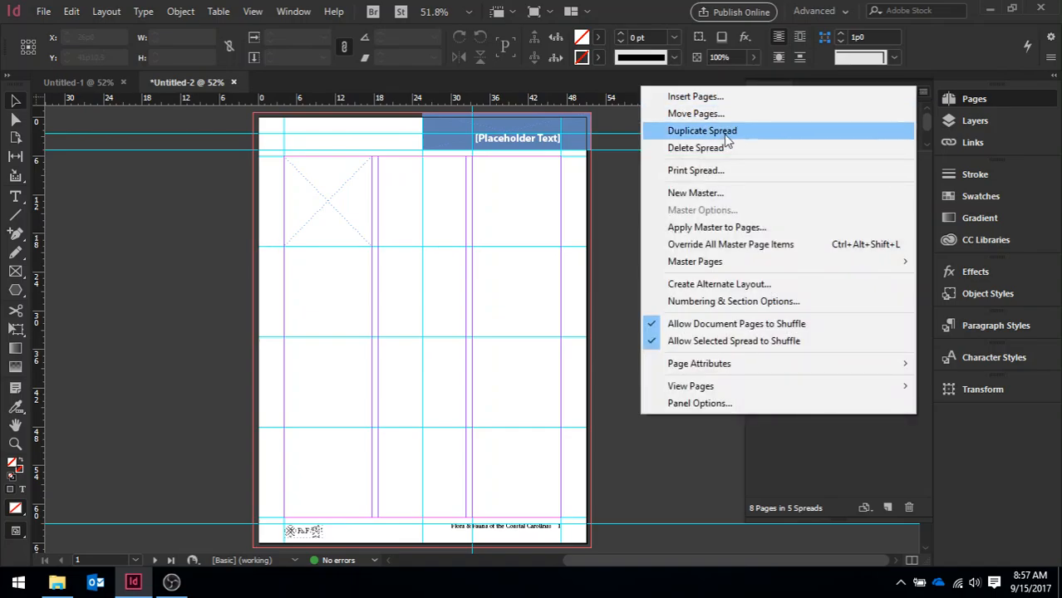
pyautogui.click(743, 230)
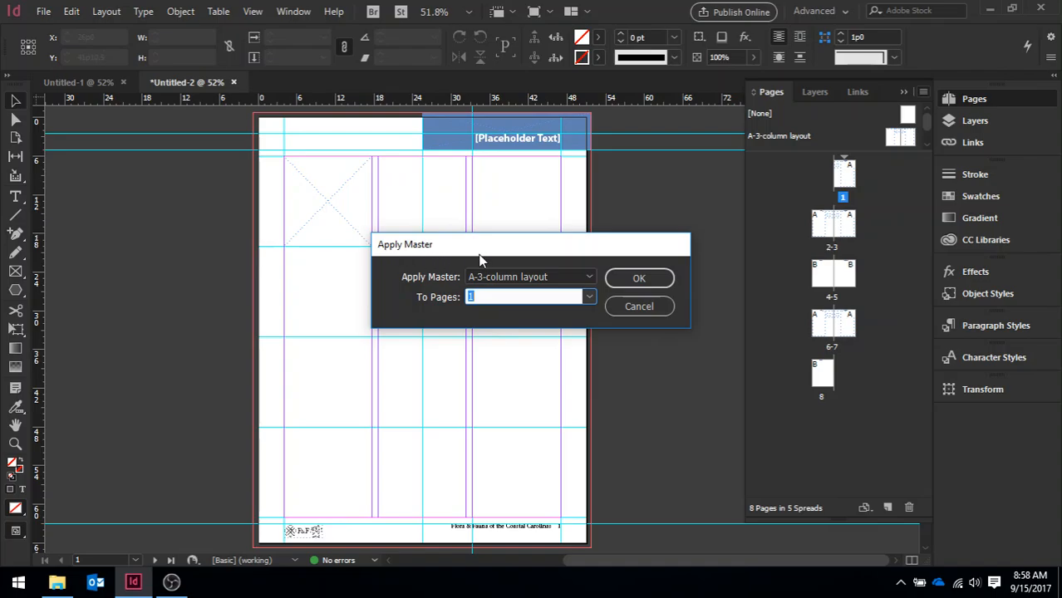
pyautogui.click(590, 279)
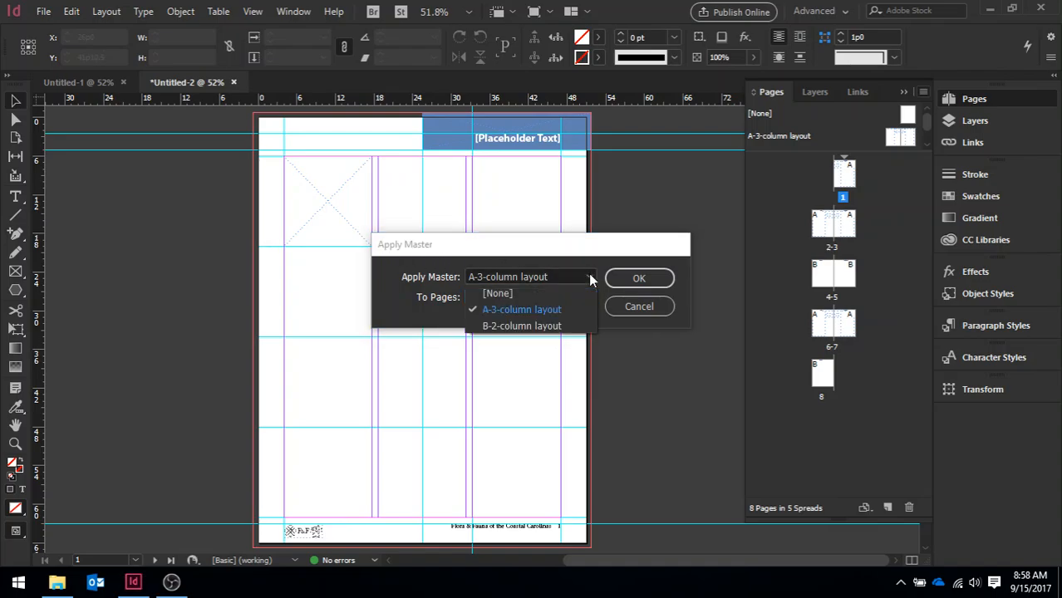
pyautogui.click(499, 294)
pyautogui.click(639, 280)
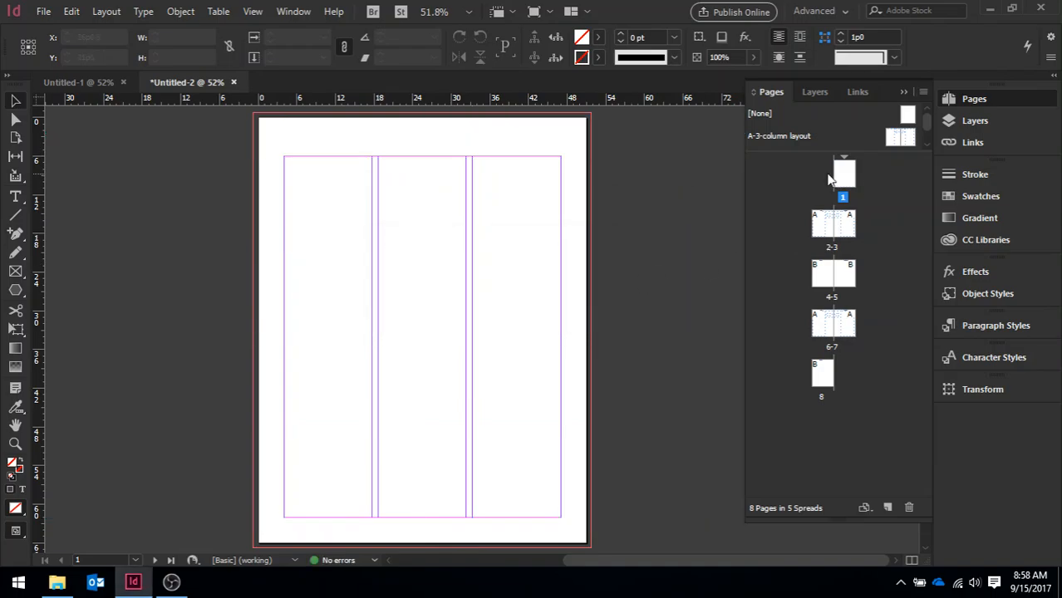
# Insert 6 pages after page 4 using the [None] master
pyautogui.click(847, 177)
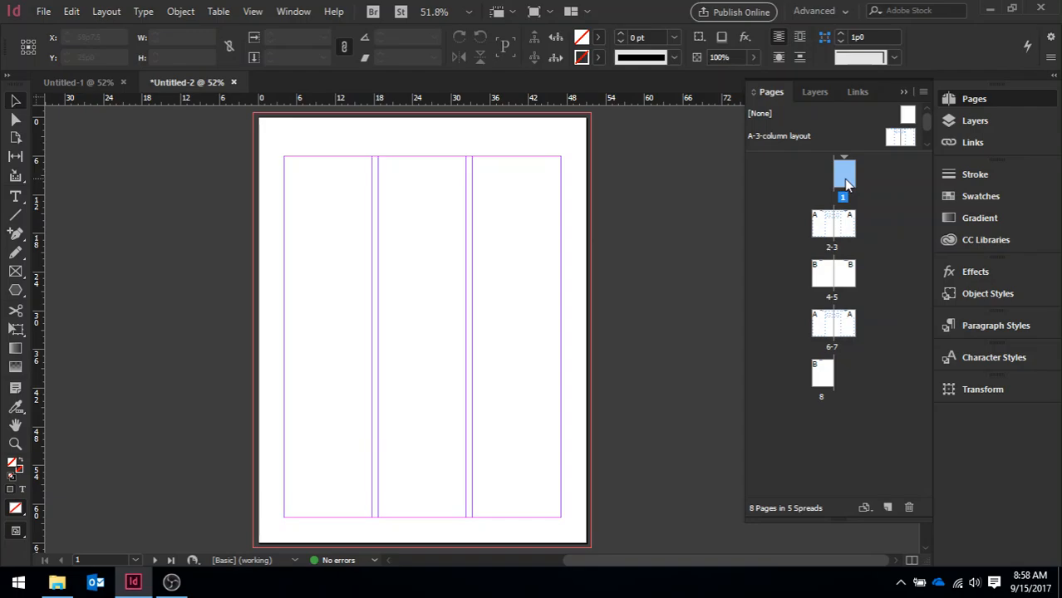
pyautogui.click(902, 330)
pyautogui.click(924, 93)
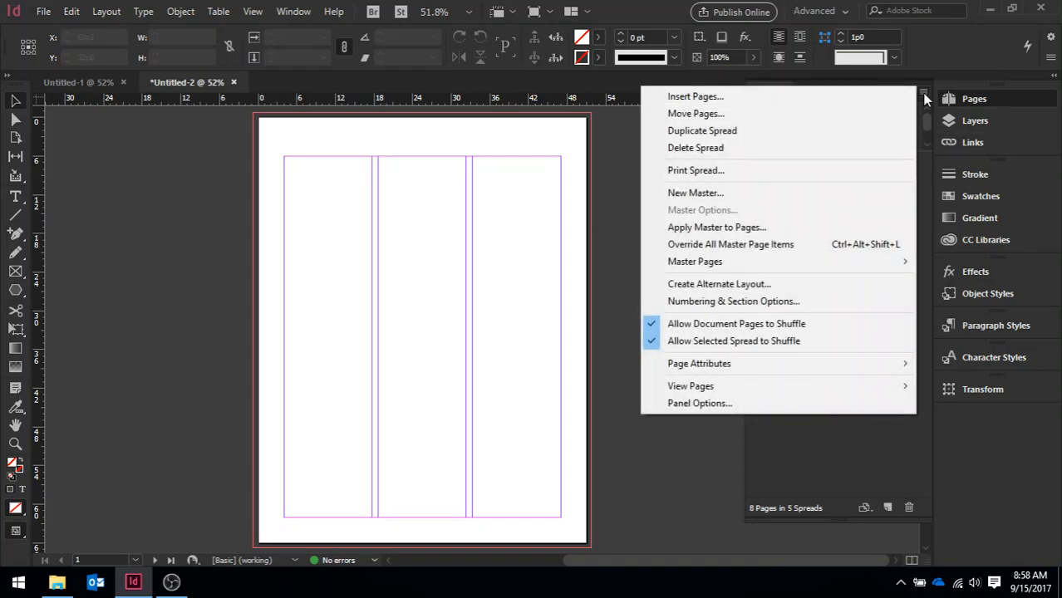
pyautogui.click(812, 99)
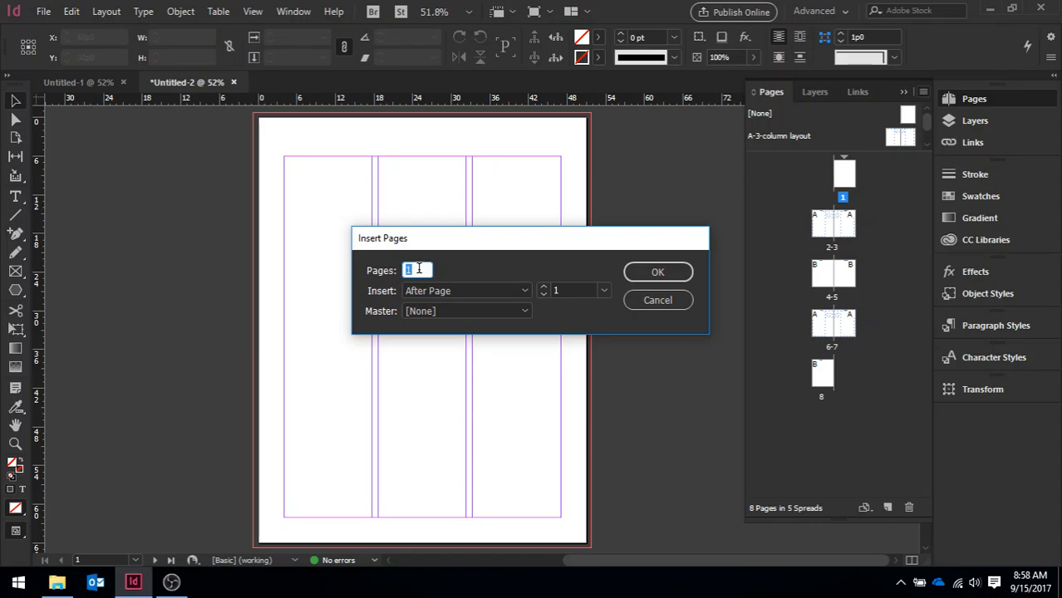
pyautogui.press('BackSpace')
pyautogui.write('6')
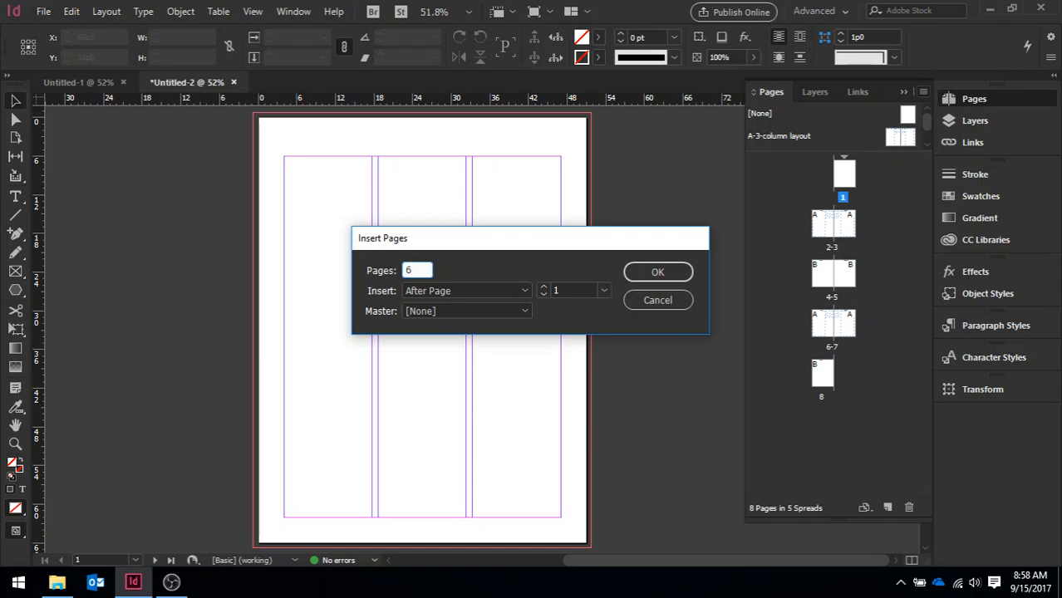
pyautogui.click(606, 290)
pyautogui.click(579, 355)
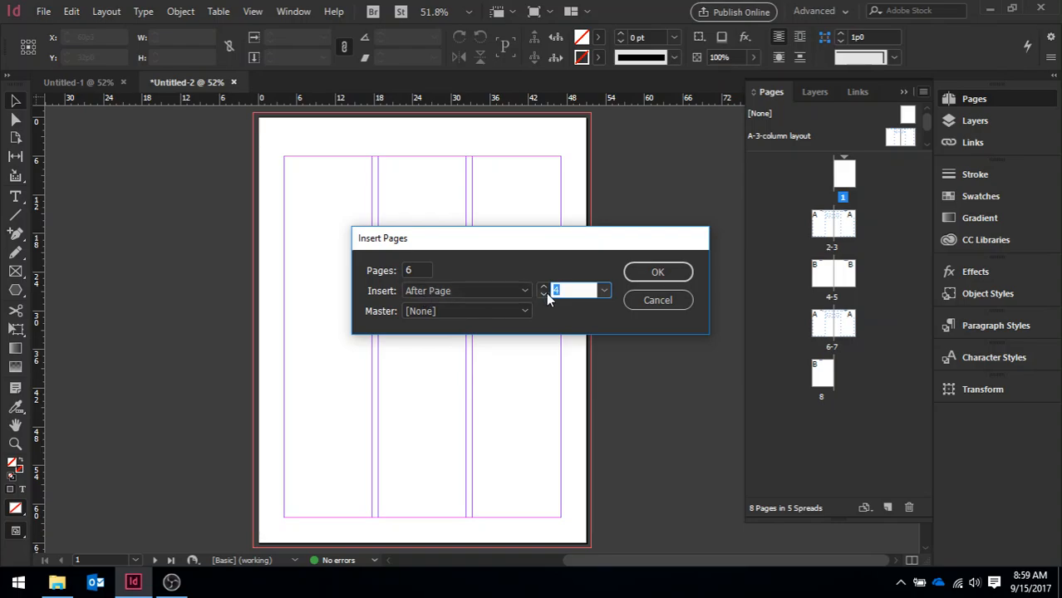
pyautogui.click(653, 273)
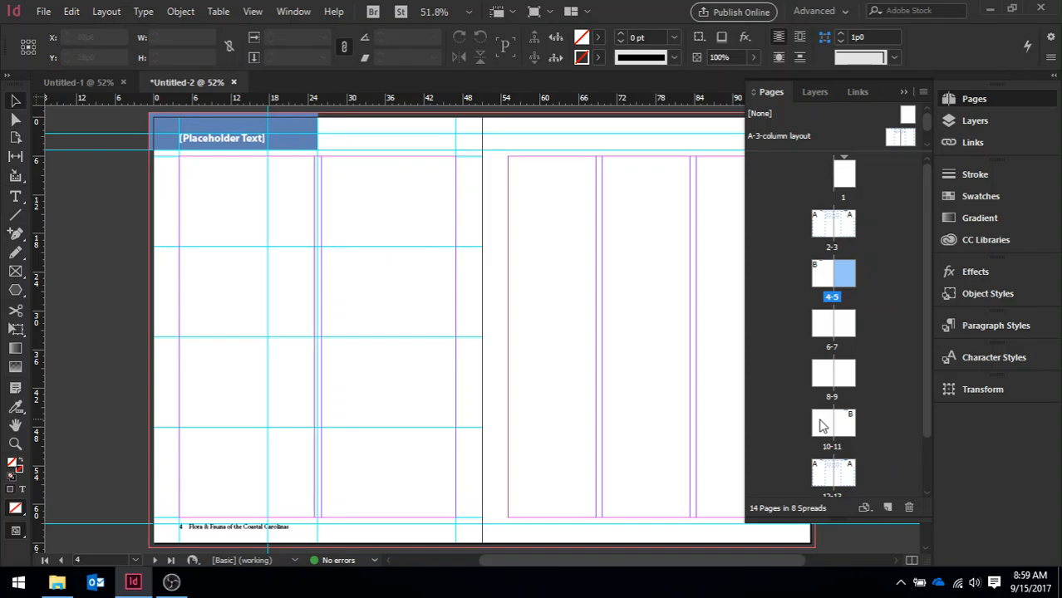
# Move page 12, which uses the A-3-column layout master, ahead of page 11 so it follows page 10
pyautogui.click(826, 479)
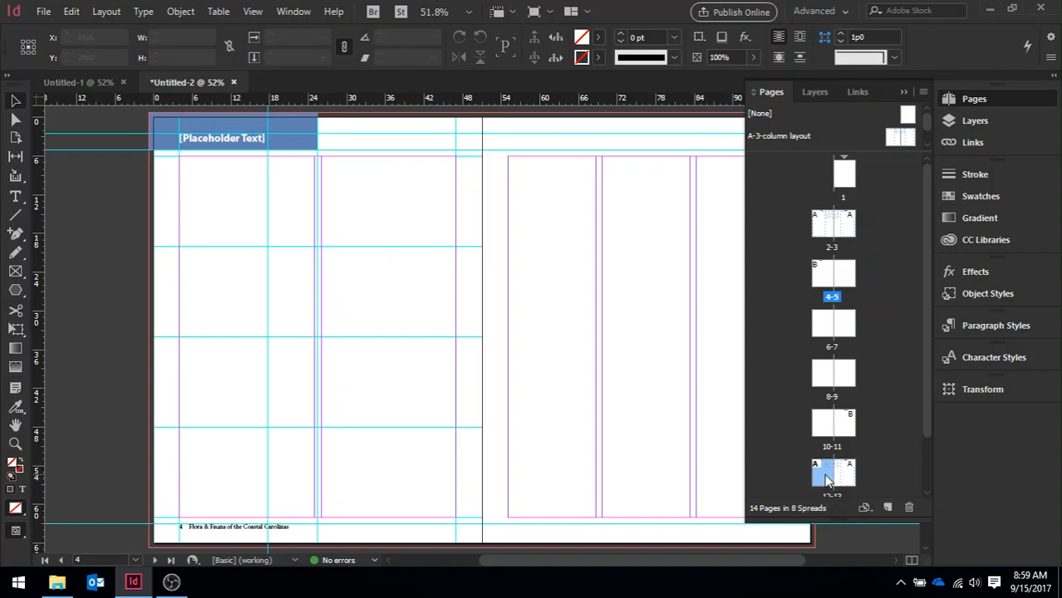
pyautogui.moveTo(922, 393); pyautogui.dragTo(929, 453)
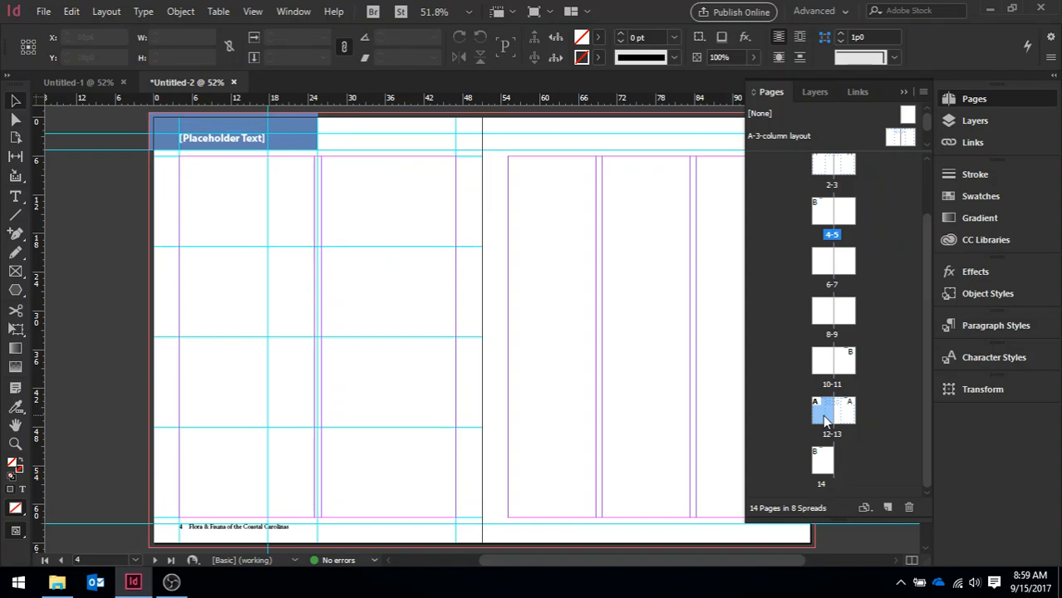
pyautogui.moveTo(826, 422); pyautogui.dragTo(845, 372)
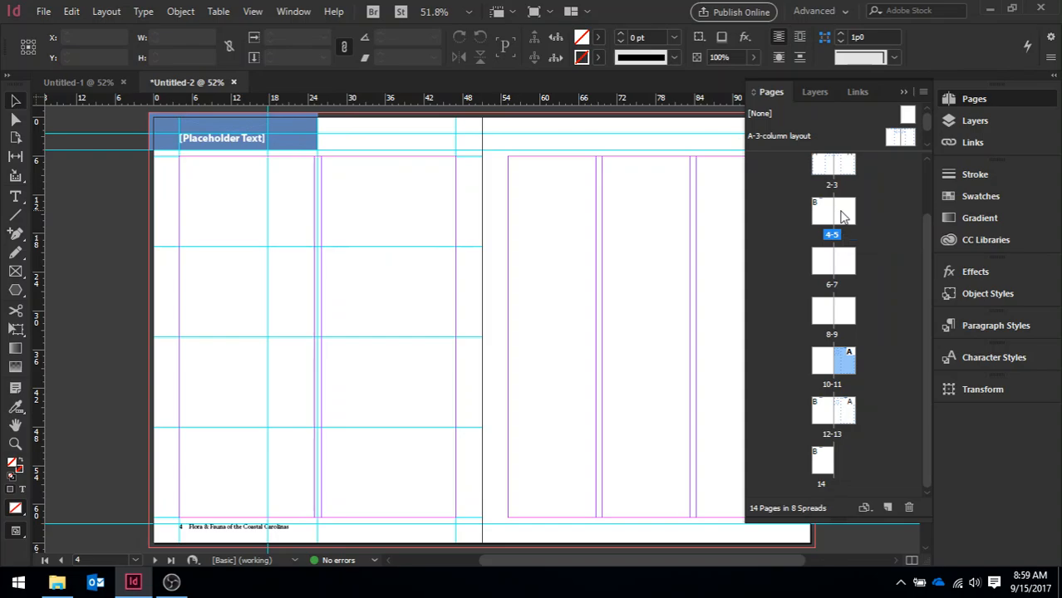
# Delete the blank document pages 5 and 6
pyautogui.doubleClick(844, 216)
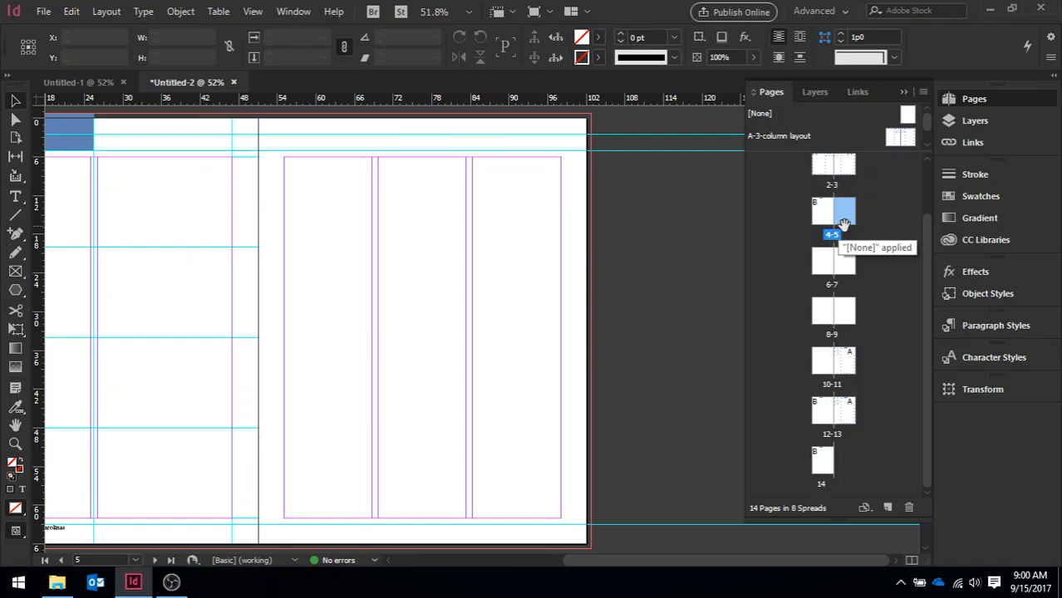
pyautogui.click(826, 277)
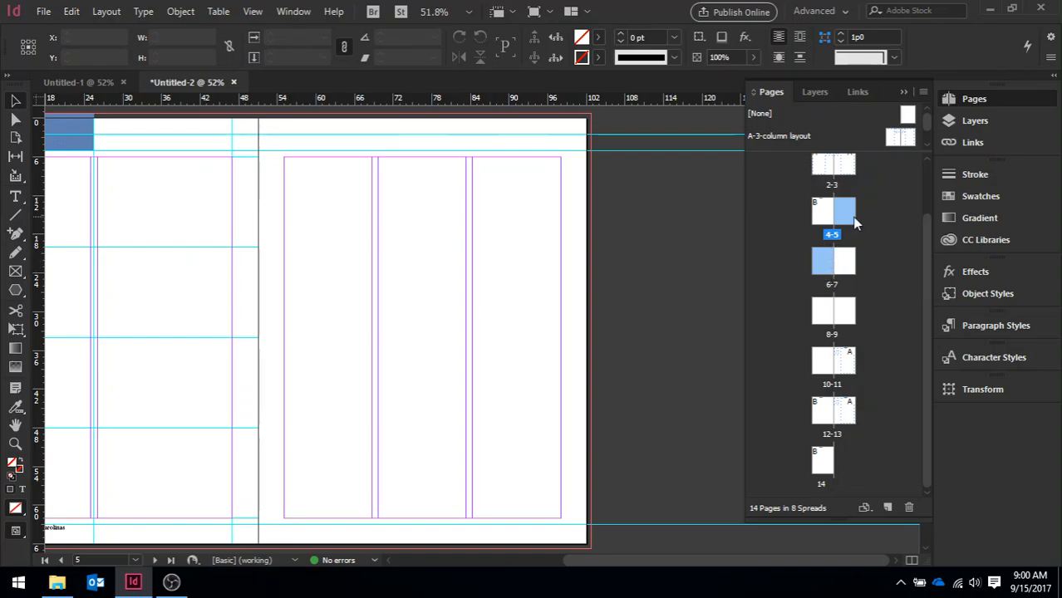
pyautogui.click(909, 508)
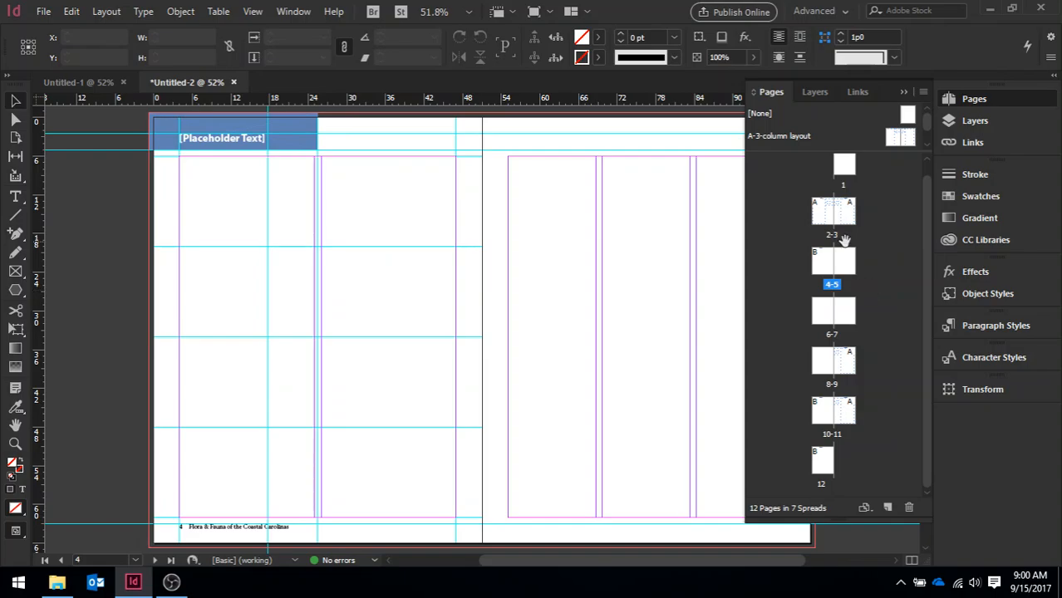
# Display page 5 and select the blank pages 5 through 8
pyautogui.click(848, 270)
pyautogui.doubleClick(847, 270)
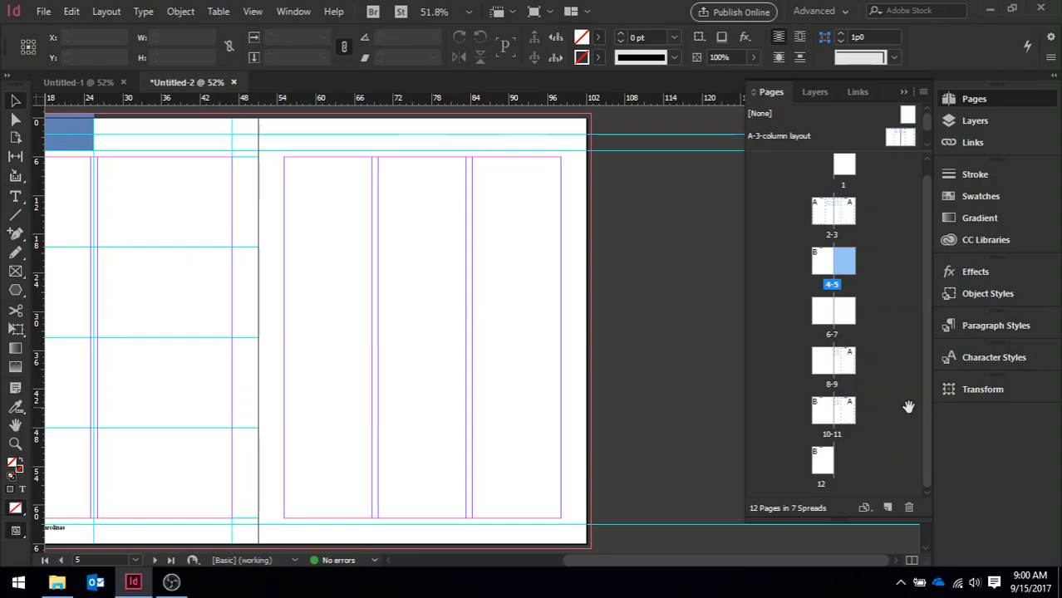
pyautogui.keyDown('shift'); pyautogui.click(820, 366); pyautogui.keyUp('shift')
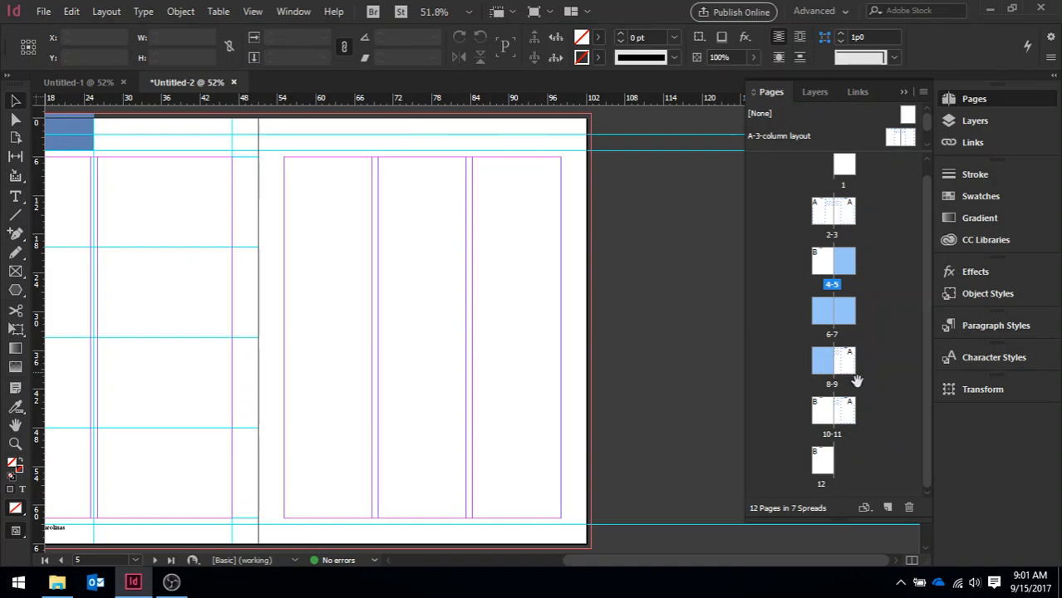
pyautogui.click(864, 509)
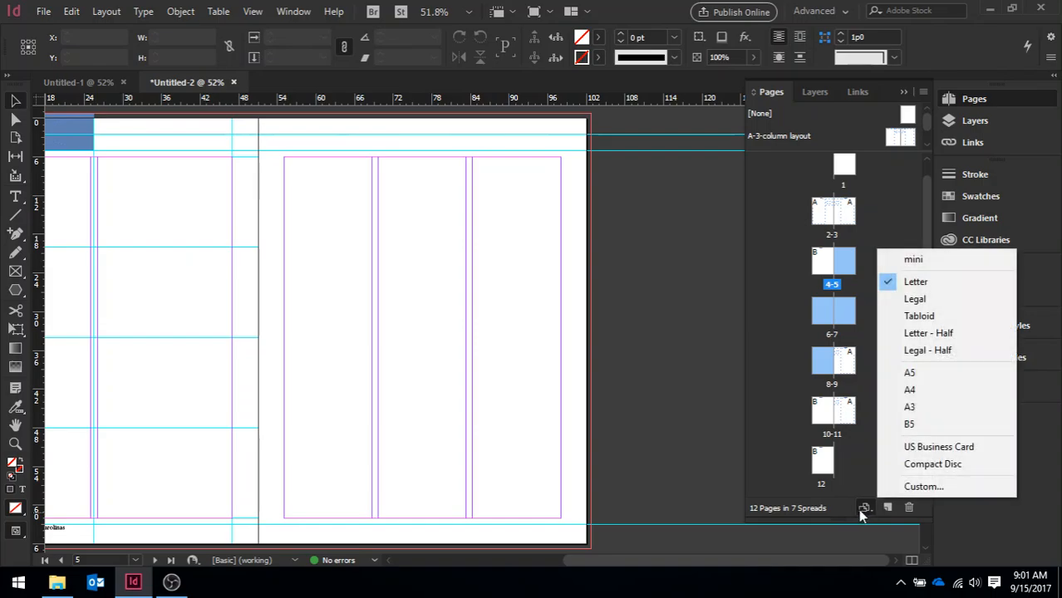
pyautogui.click(918, 487)
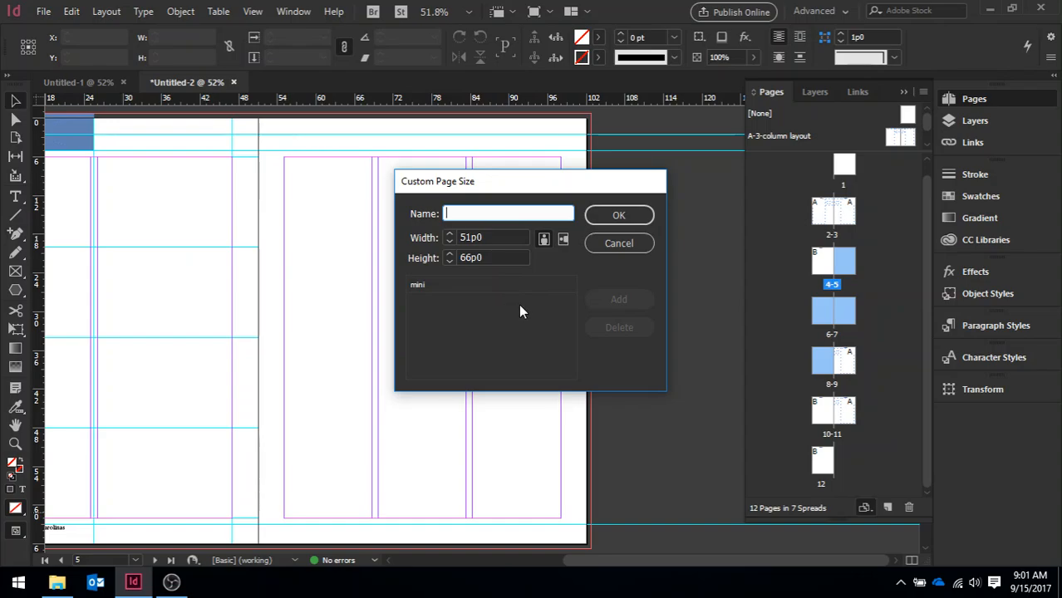
pyautogui.click(620, 243)
pyautogui.click(923, 93)
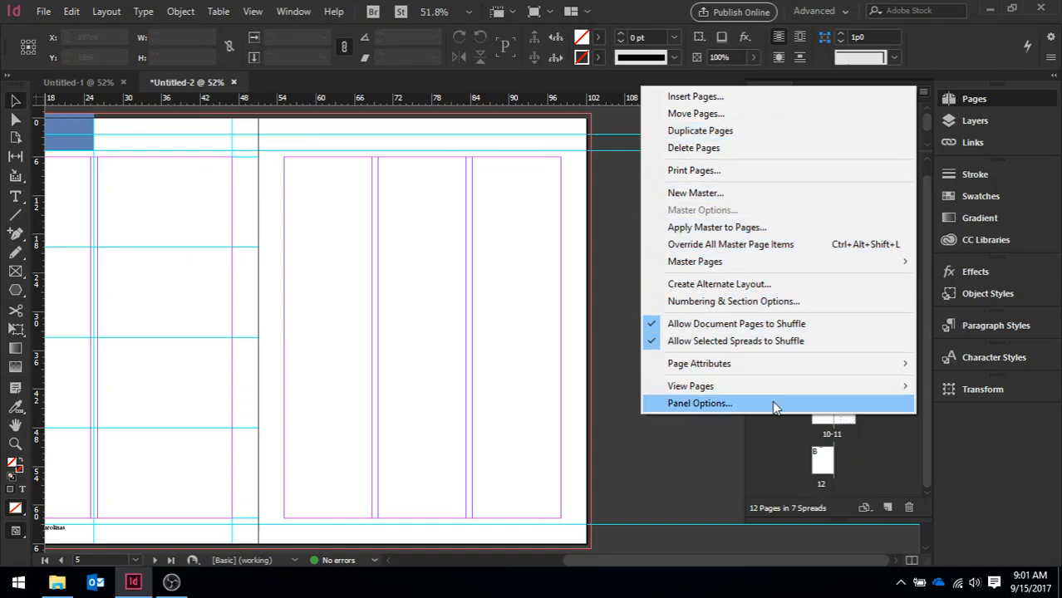
pyautogui.moveTo(775, 397)
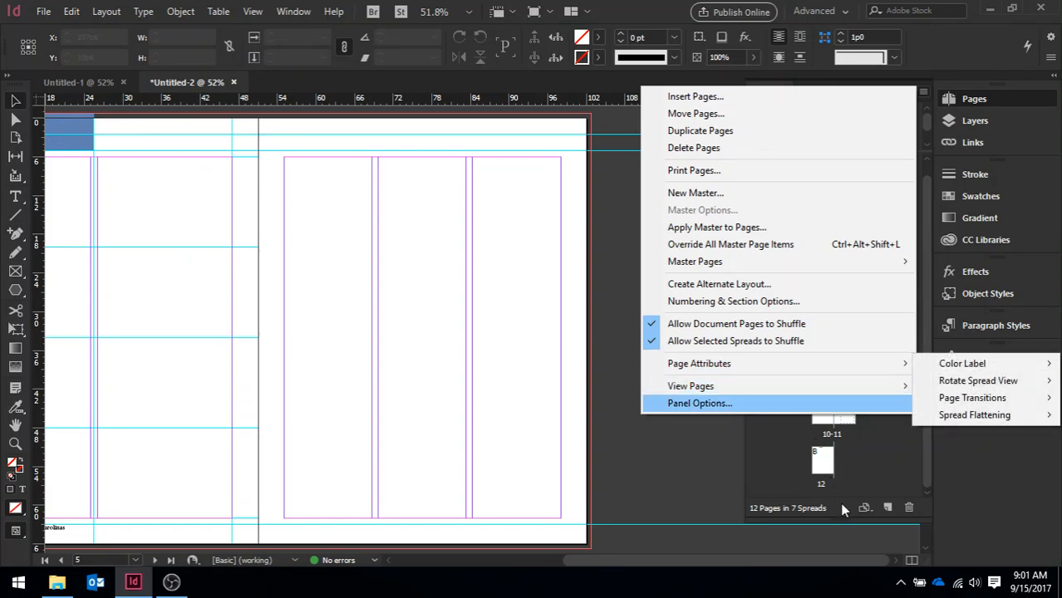
# Apply a custom page size 36p0 wide and 25p6 high to the selected pages 5 through 8
pyautogui.click(864, 508)
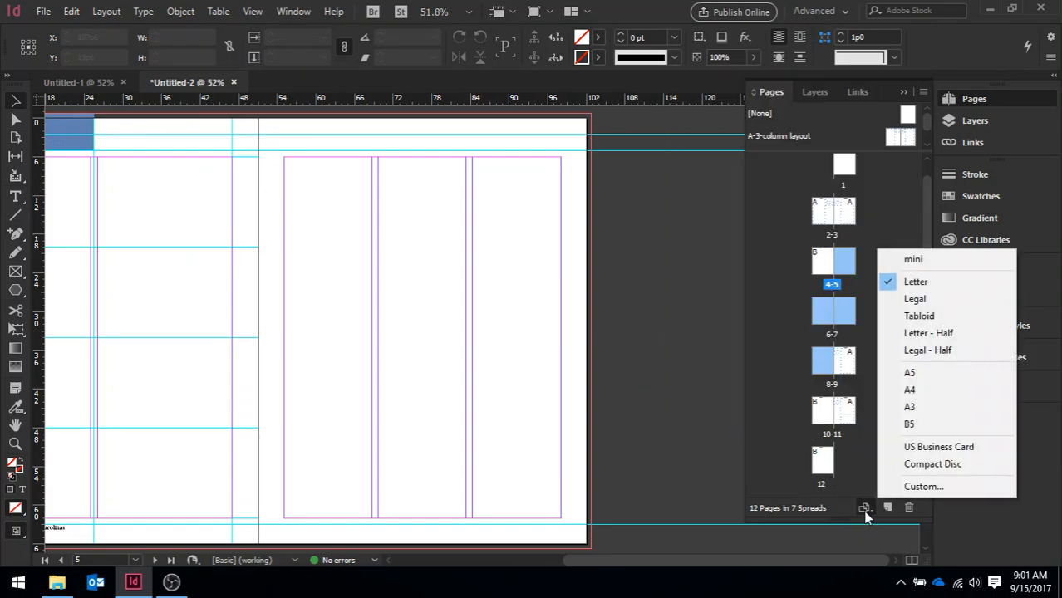
pyautogui.click(924, 487)
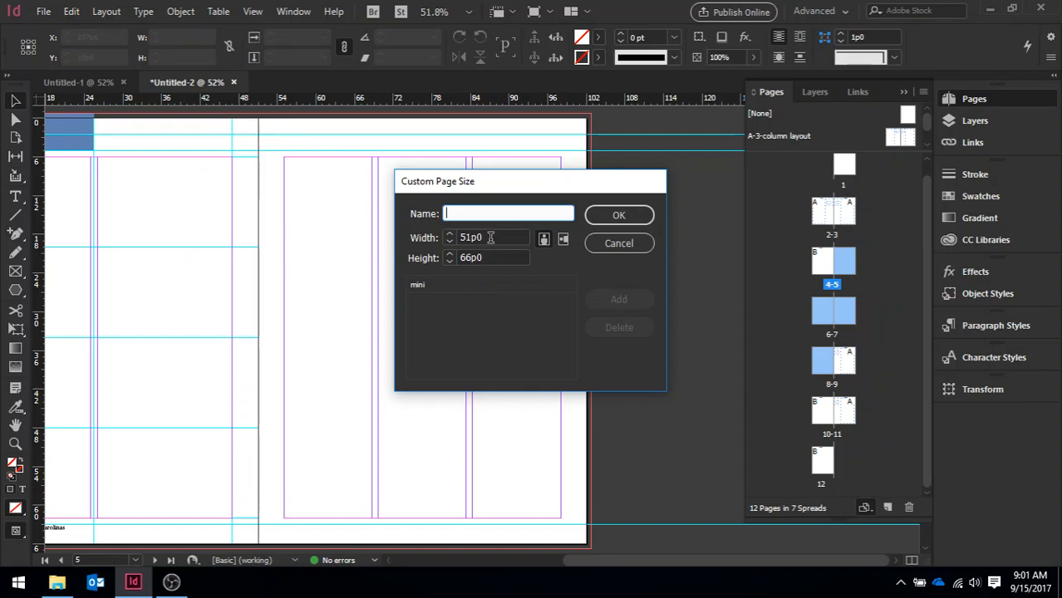
pyautogui.moveTo(490, 237); pyautogui.dragTo(450, 239)
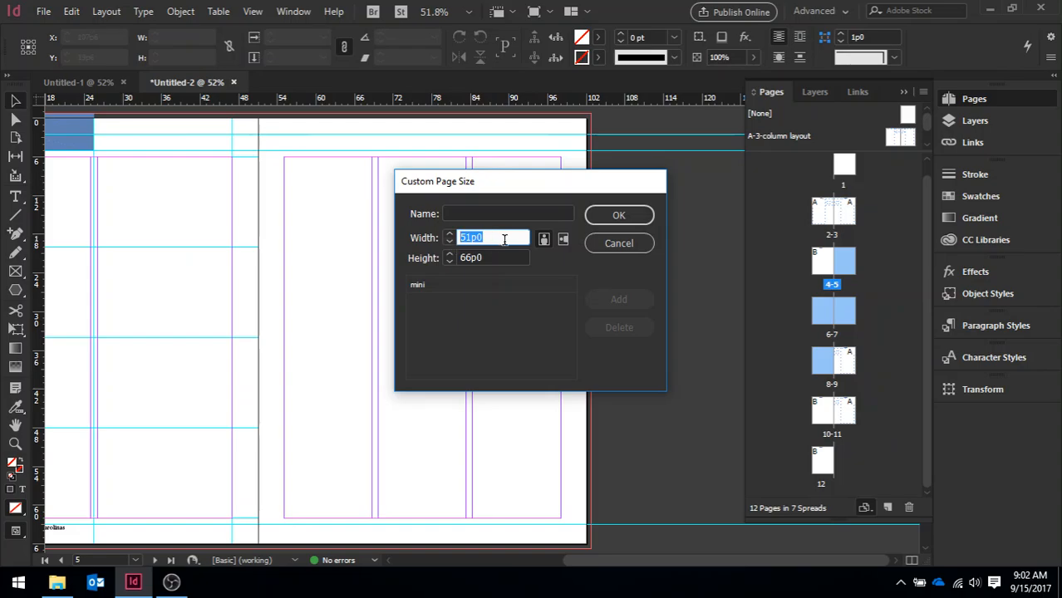
pyautogui.write('36')
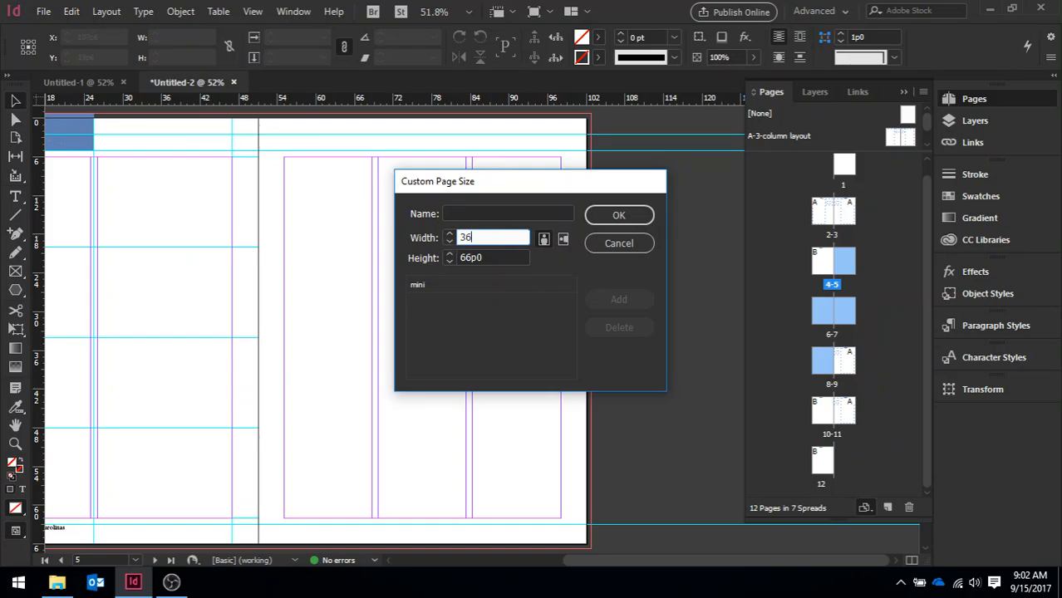
pyautogui.write('p0')
pyautogui.press('Tab')
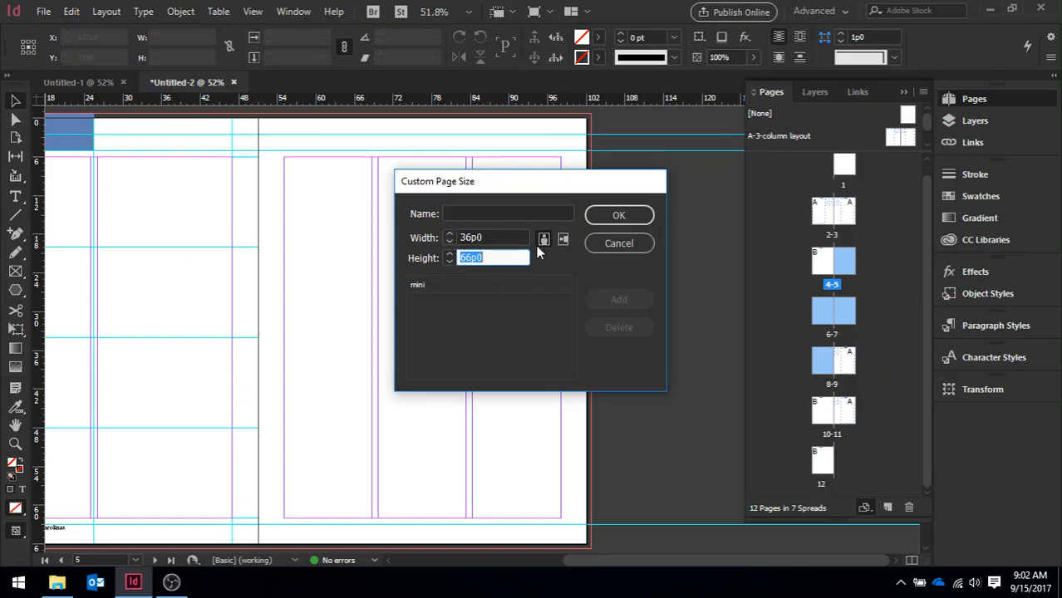
pyautogui.write('25')
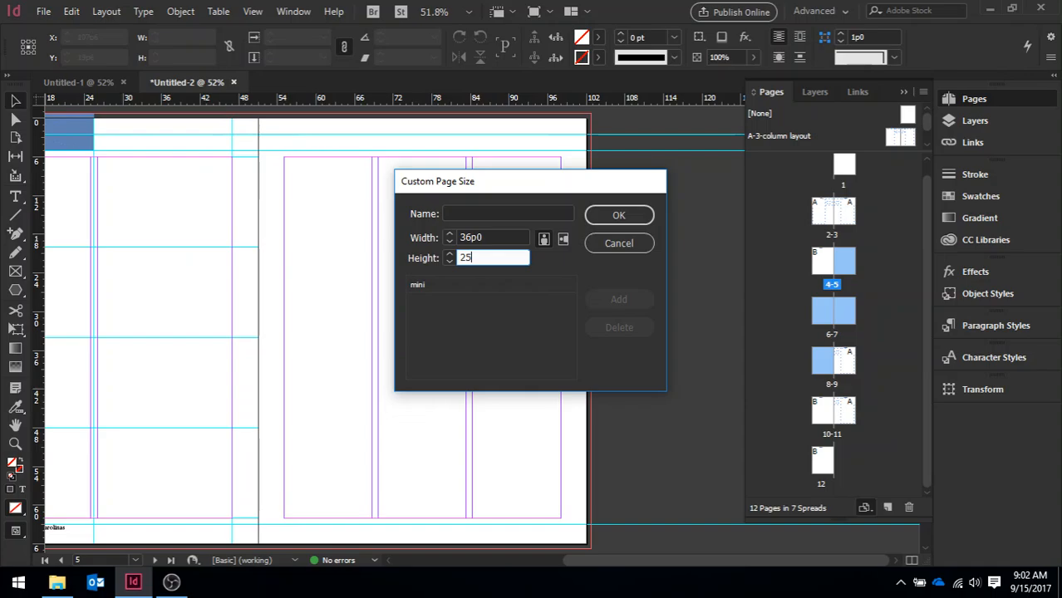
pyautogui.write('p6')
pyautogui.press('Tab')
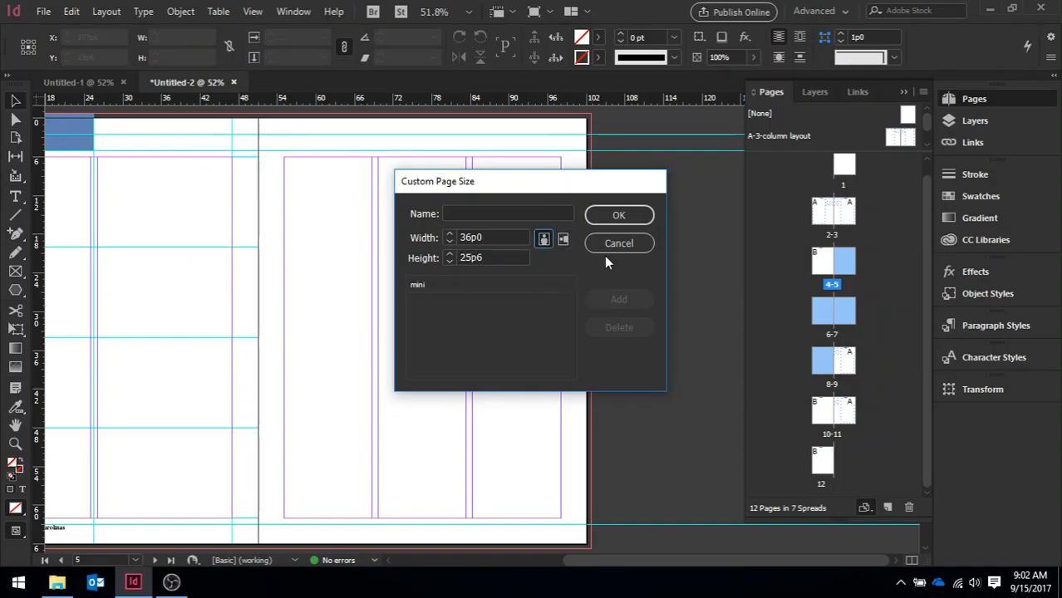
pyautogui.click(629, 216)
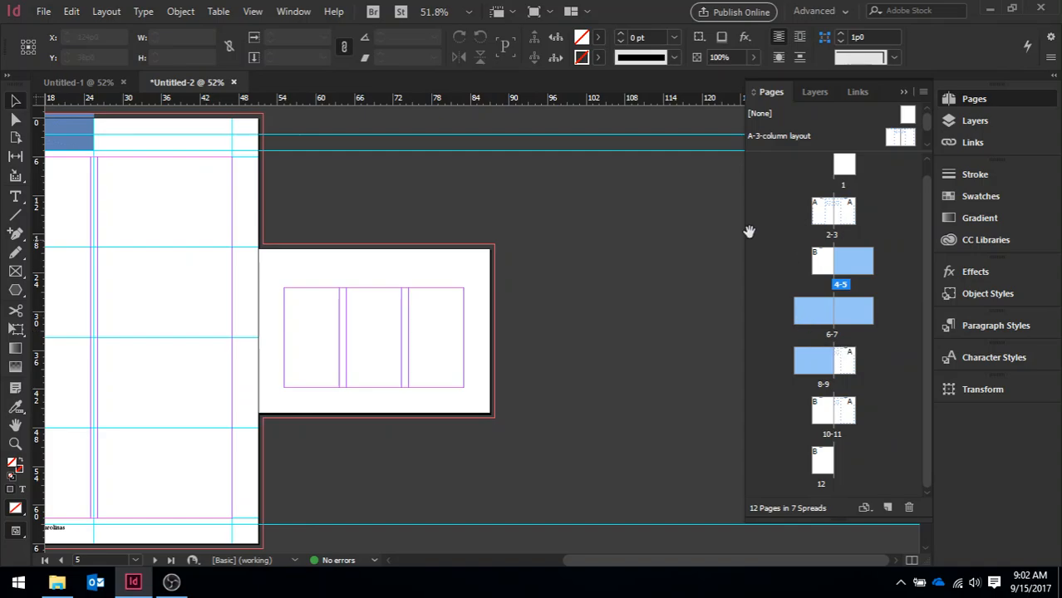
# Link the margin settings for pages 5 through 8 and set all four margins to 1p6
pyautogui.click(106, 11)
pyautogui.click(149, 48)
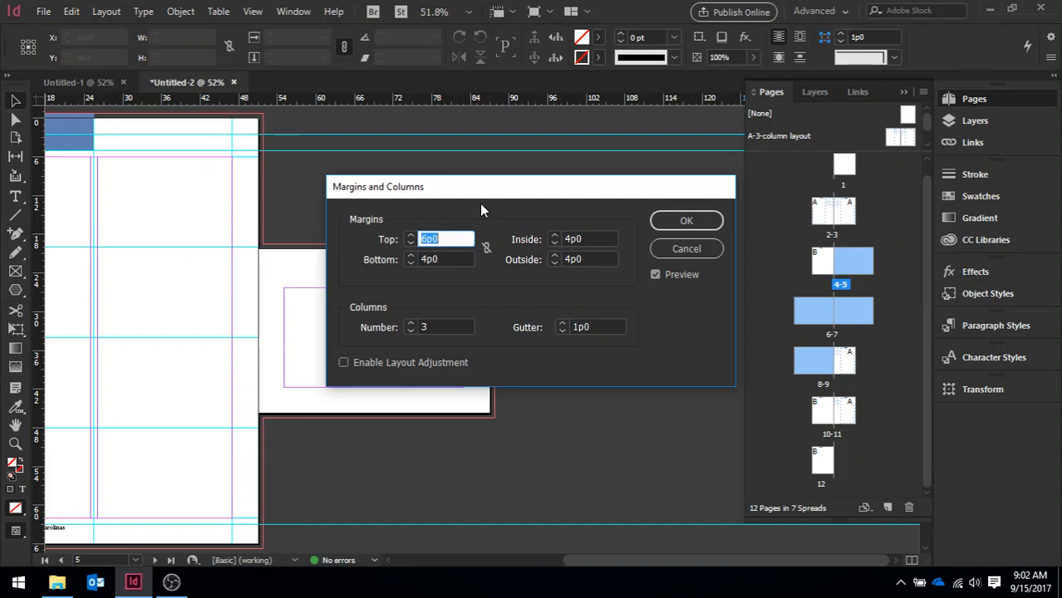
pyautogui.click(486, 247)
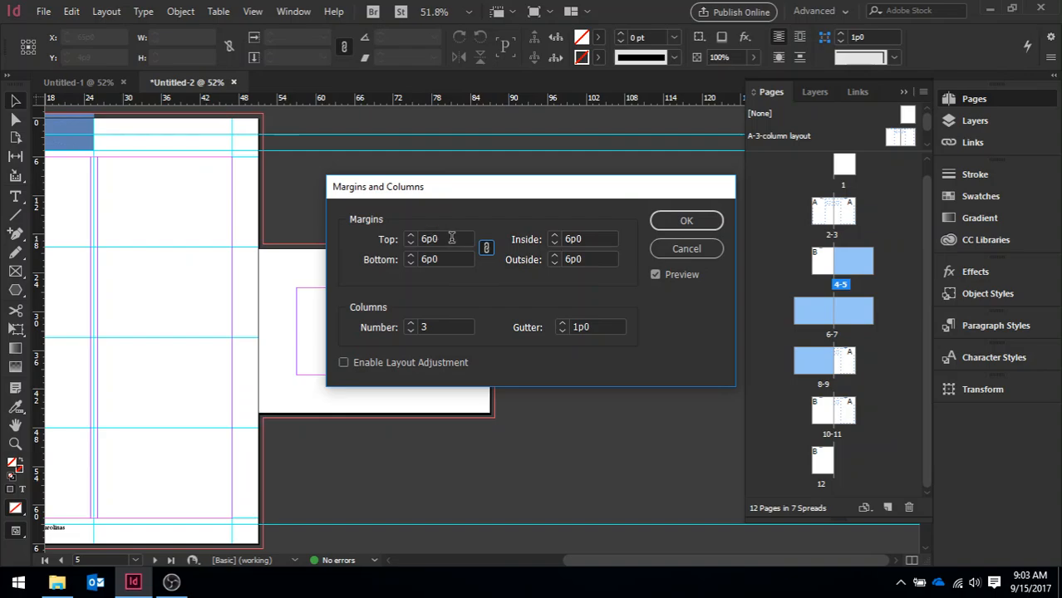
pyautogui.doubleClick(424, 240)
pyautogui.write('1p6')
pyautogui.press('Tab')
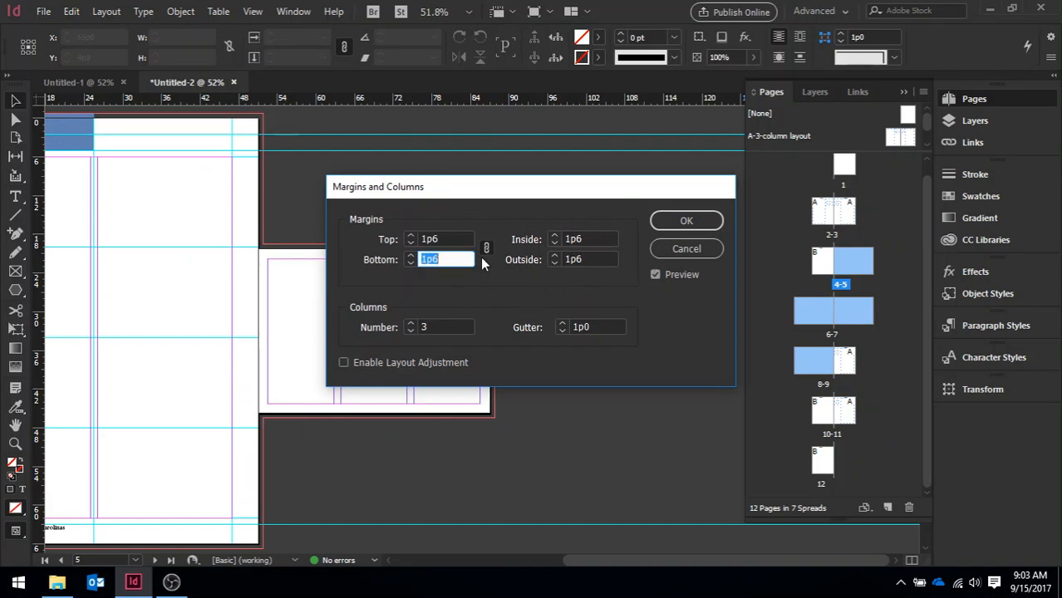
# Set the number of columns to 1 and apply the margin and column settings to the selected pages
pyautogui.click(436, 325)
pyautogui.press('BackSpace')
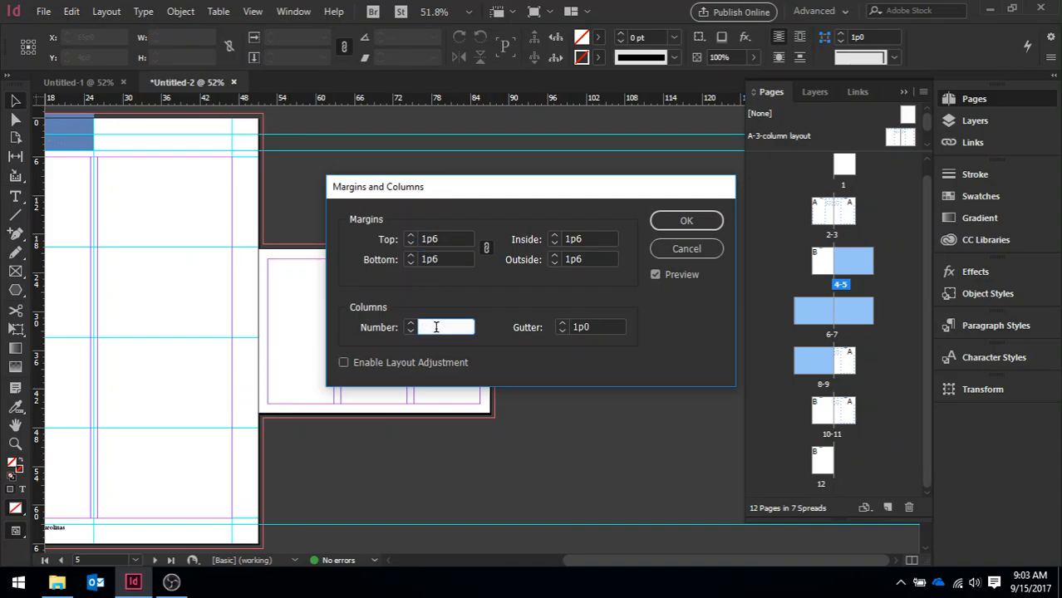
pyautogui.write('1')
pyautogui.press('Tab')
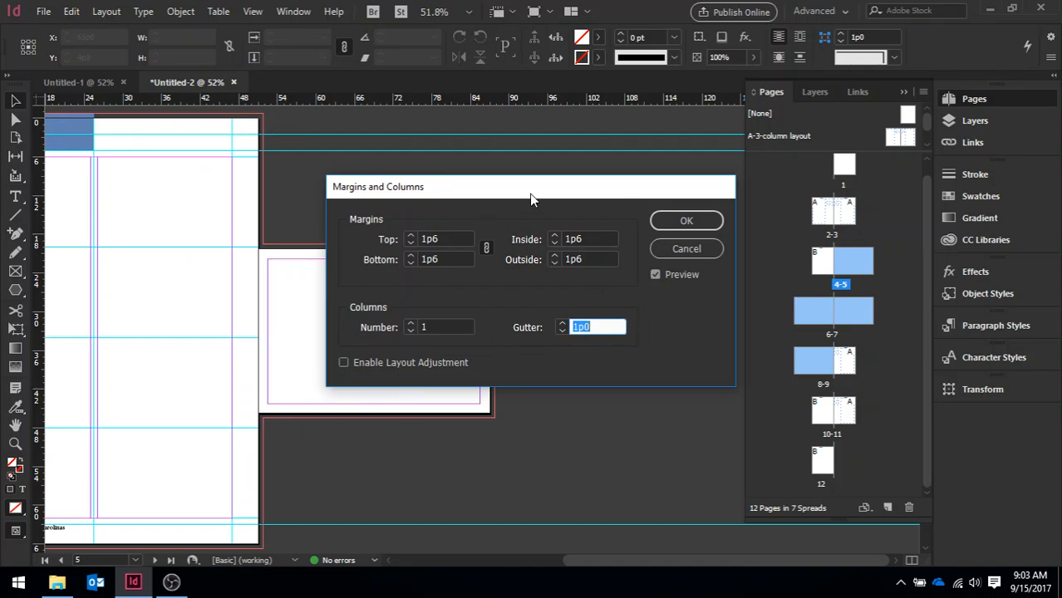
pyautogui.moveTo(532, 199); pyautogui.dragTo(712, 71)
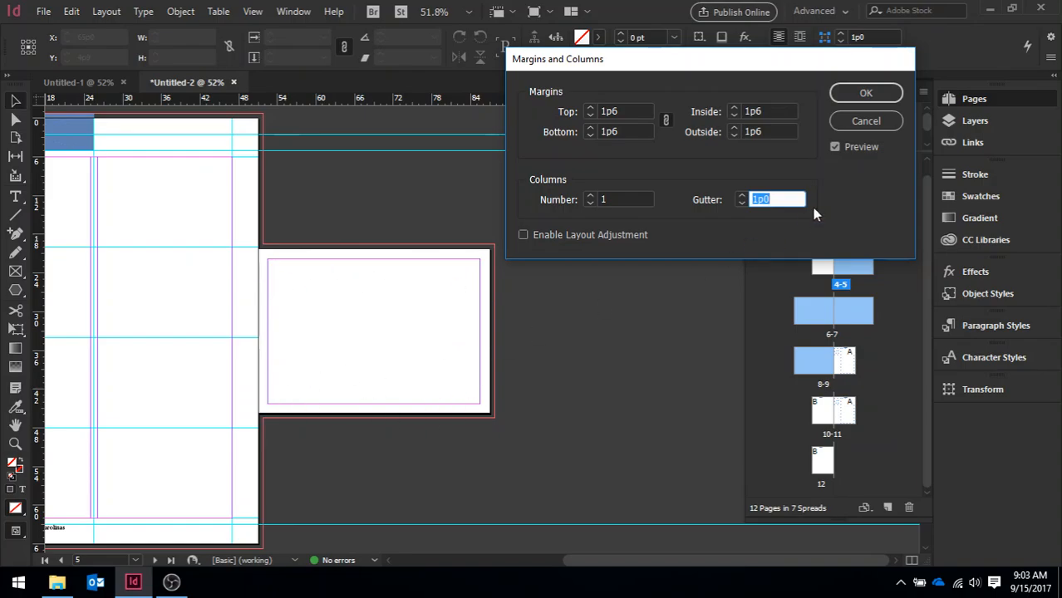
pyautogui.click(879, 91)
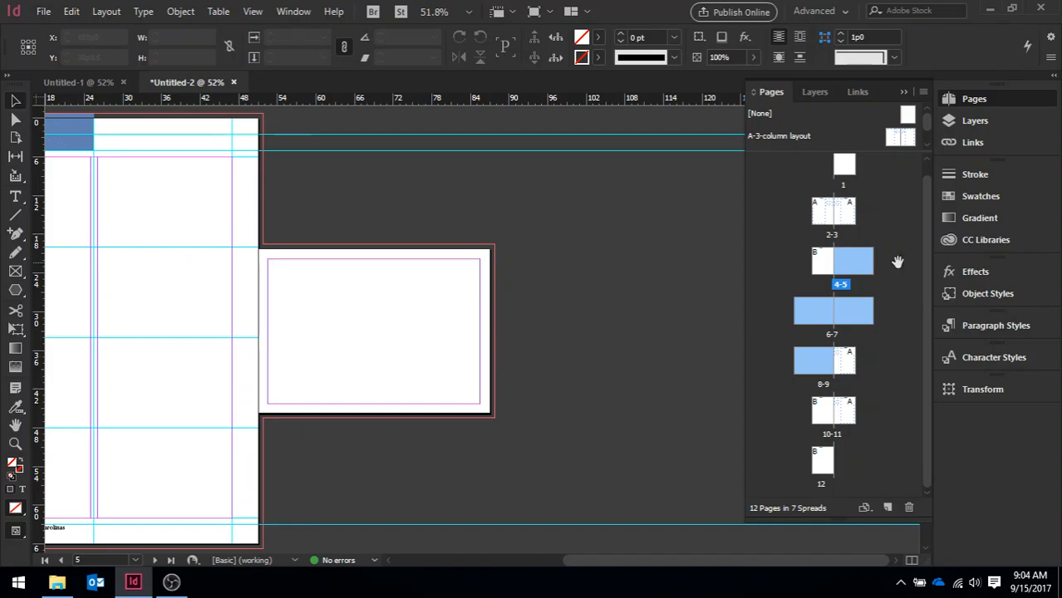
# Start a new section at page 5 with numbering from 1 in the i, ii, iii, iv style
pyautogui.doubleClick(864, 273)
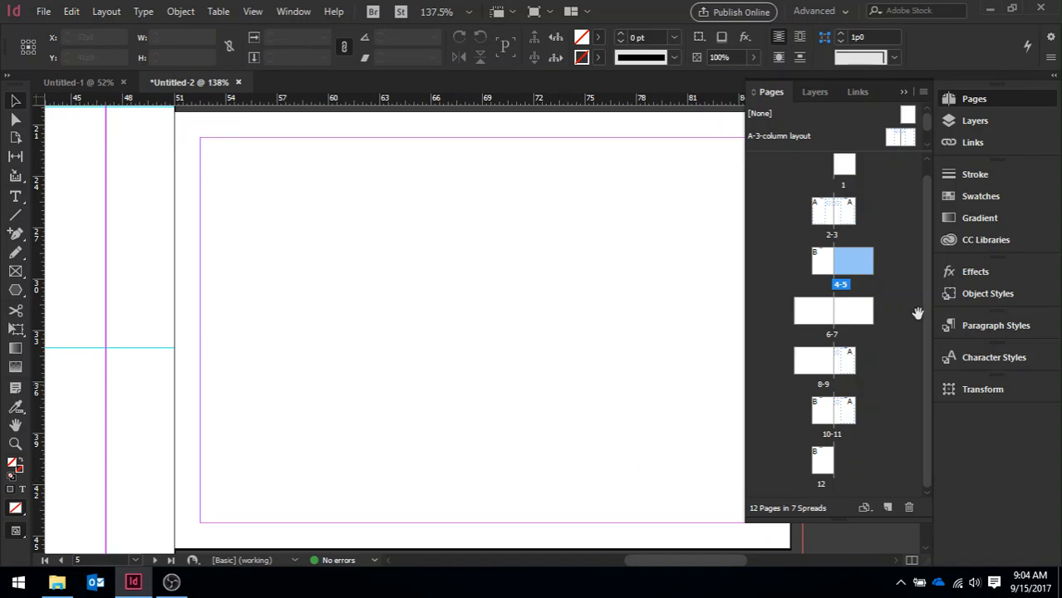
pyautogui.click(923, 94)
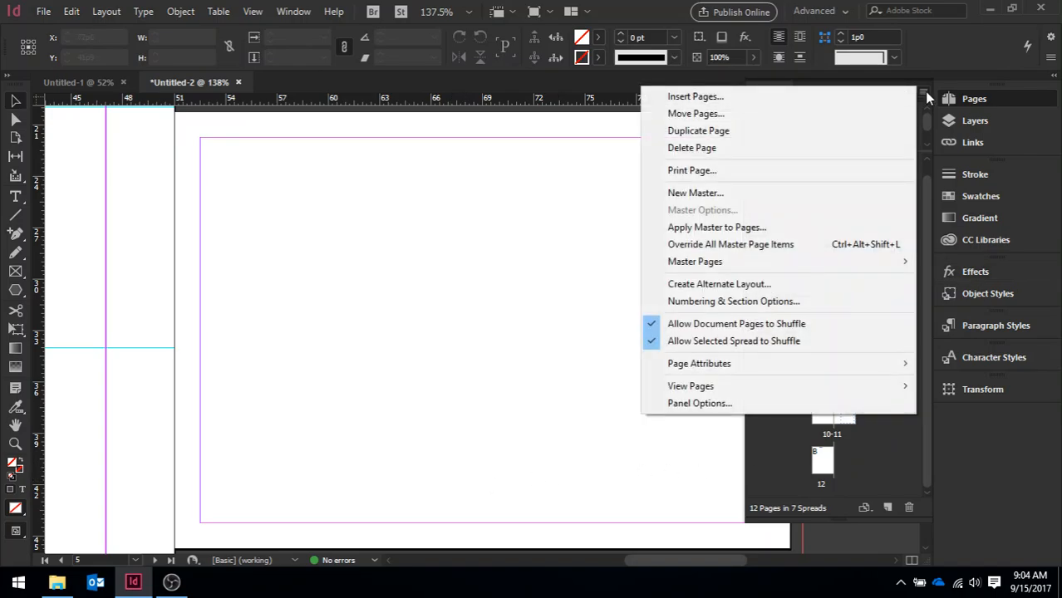
pyautogui.click(769, 301)
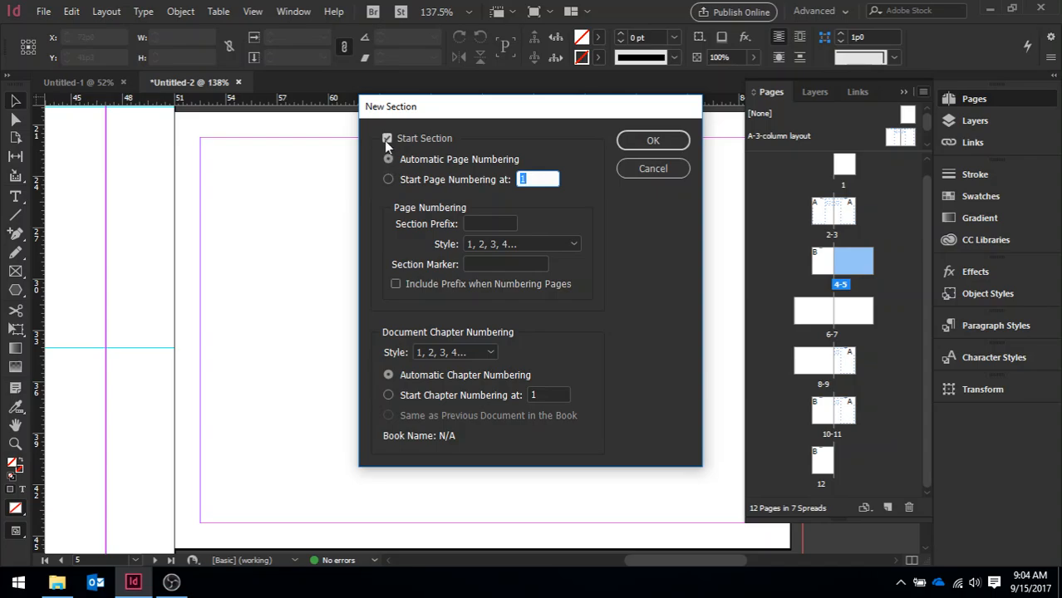
pyautogui.click(388, 180)
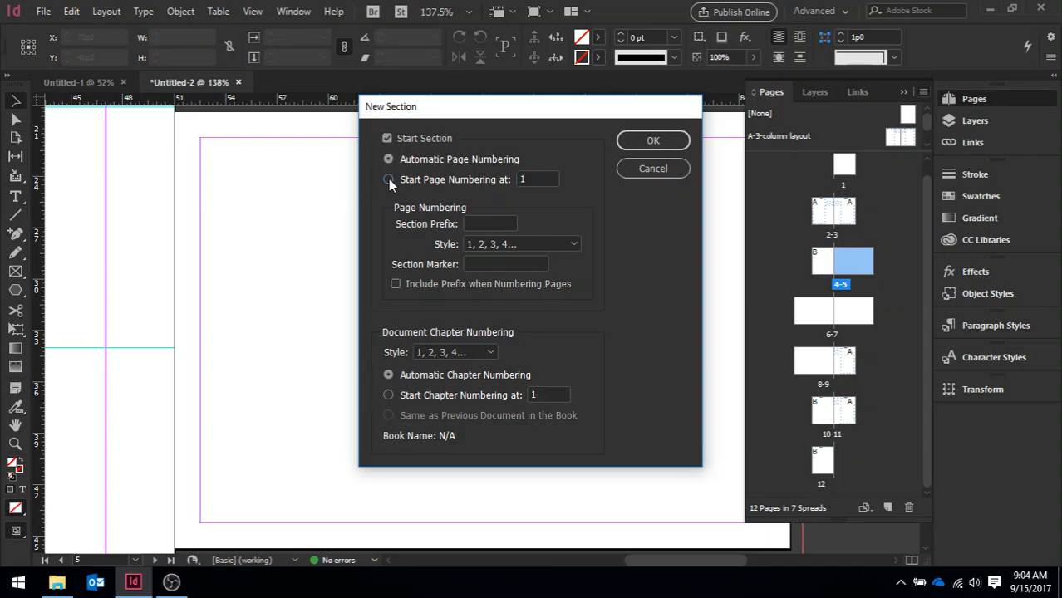
pyautogui.click(538, 179)
pyautogui.write('1')
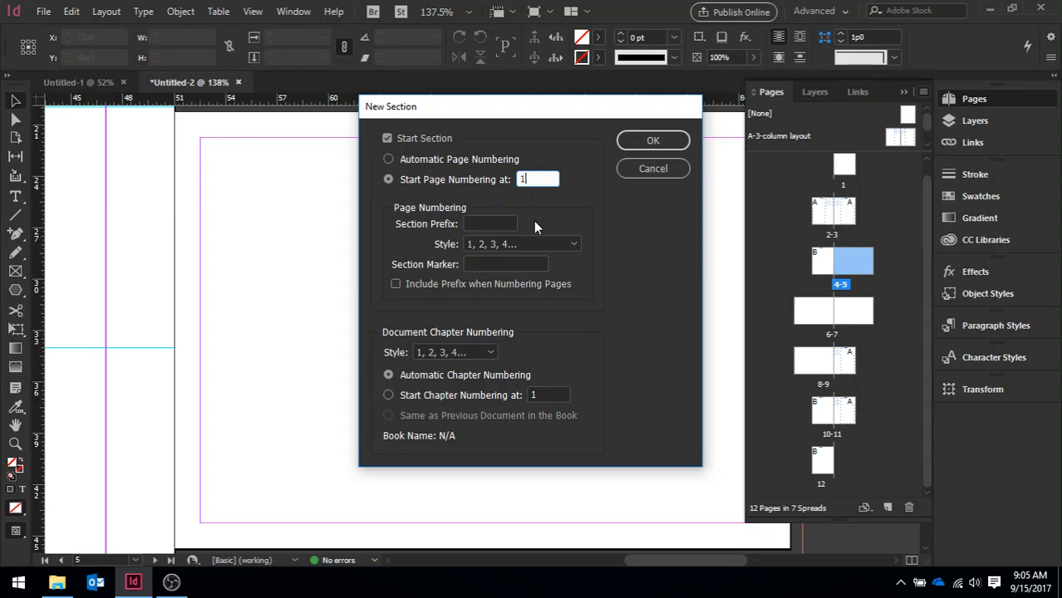
pyautogui.click(493, 243)
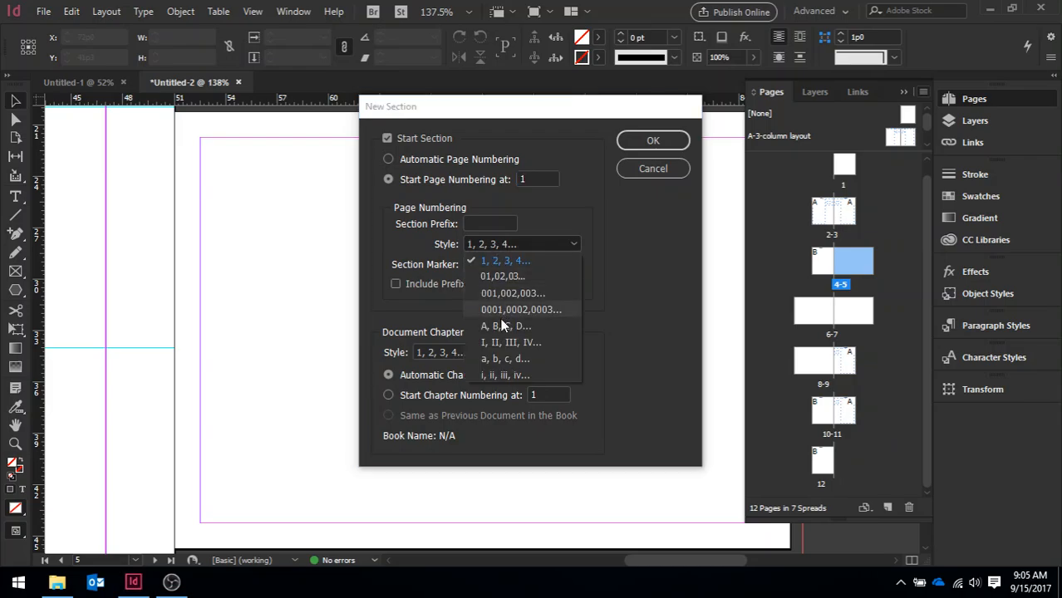
pyautogui.click(511, 373)
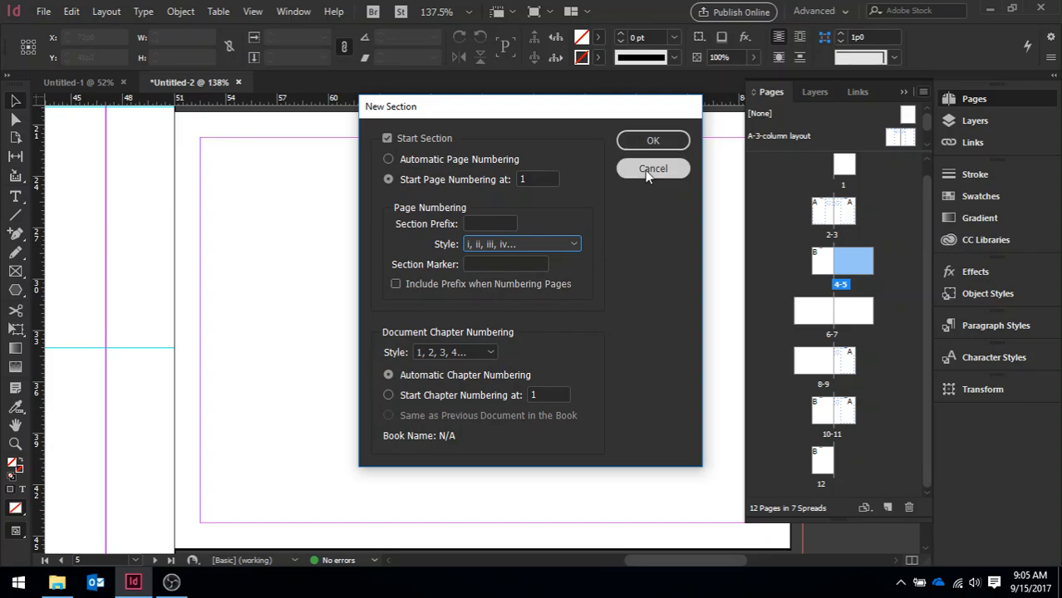
pyautogui.click(651, 140)
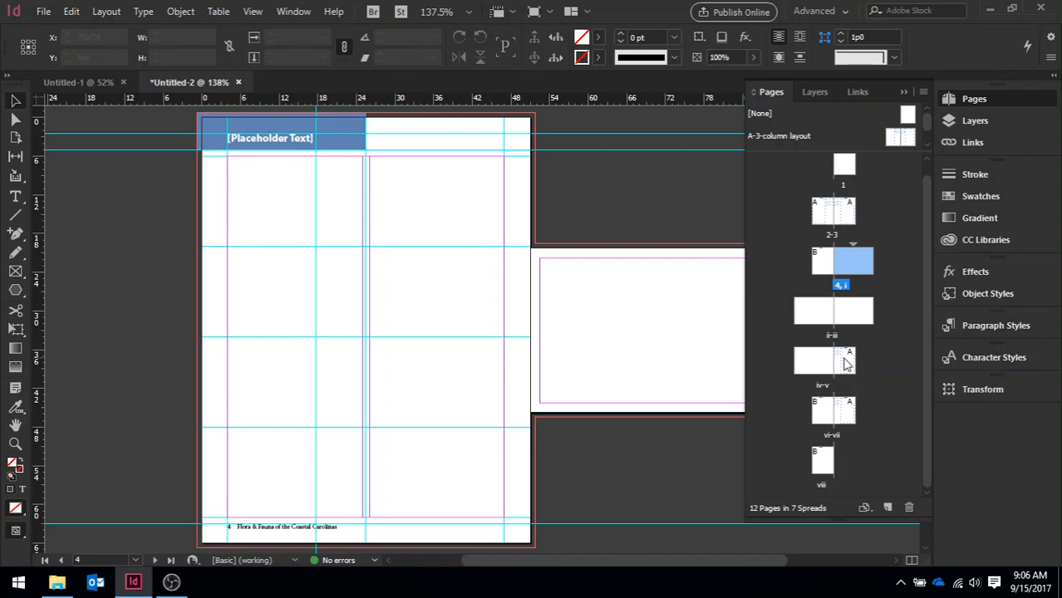
# Start another section at page v with page numbering starting at 5 in the 1, 2, 3, 4 style
pyautogui.doubleClick(847, 360)
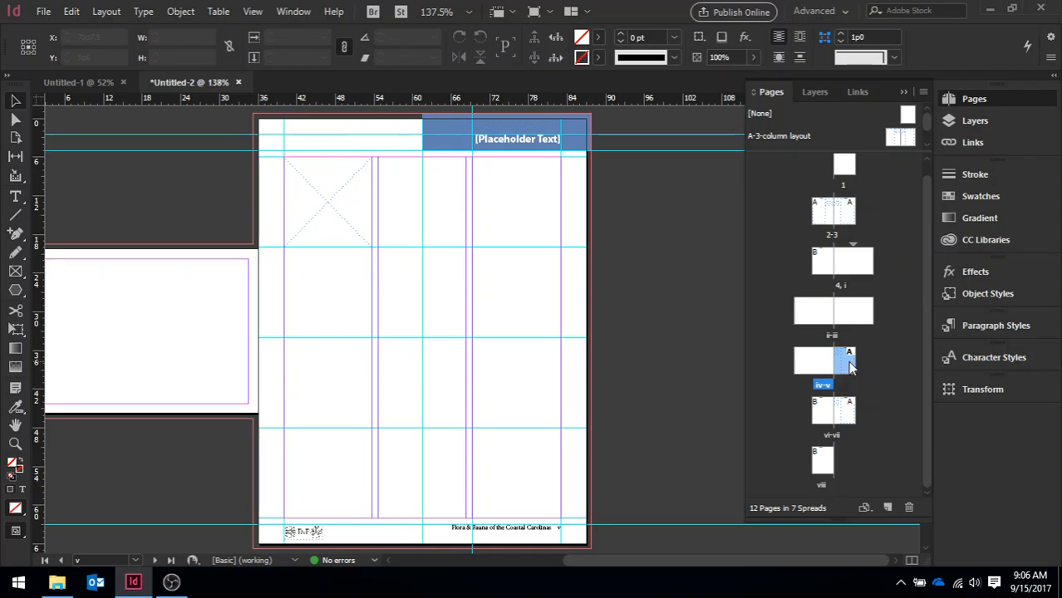
pyautogui.click(920, 95)
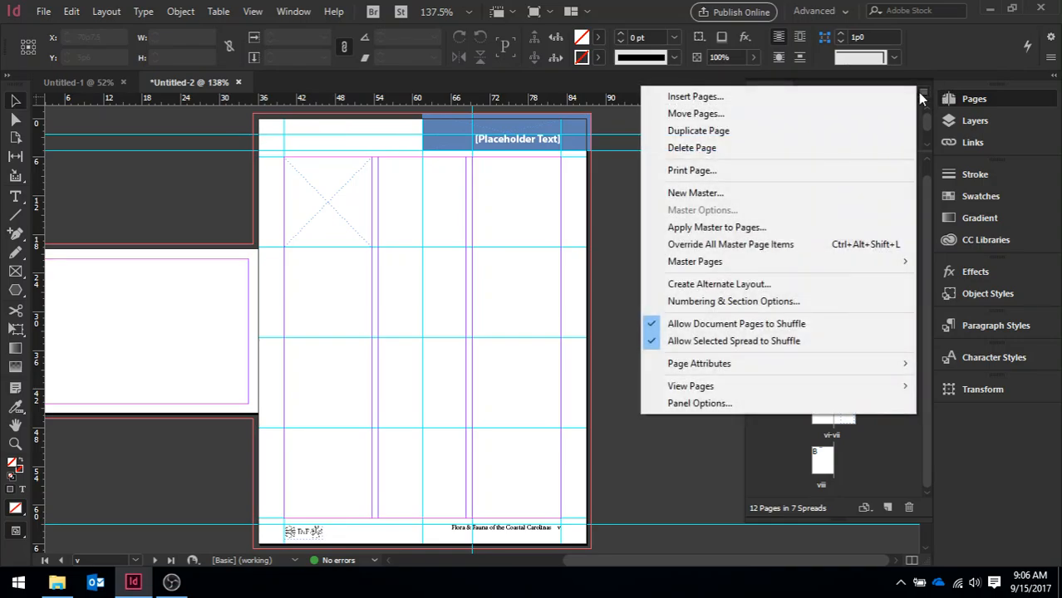
pyautogui.click(771, 304)
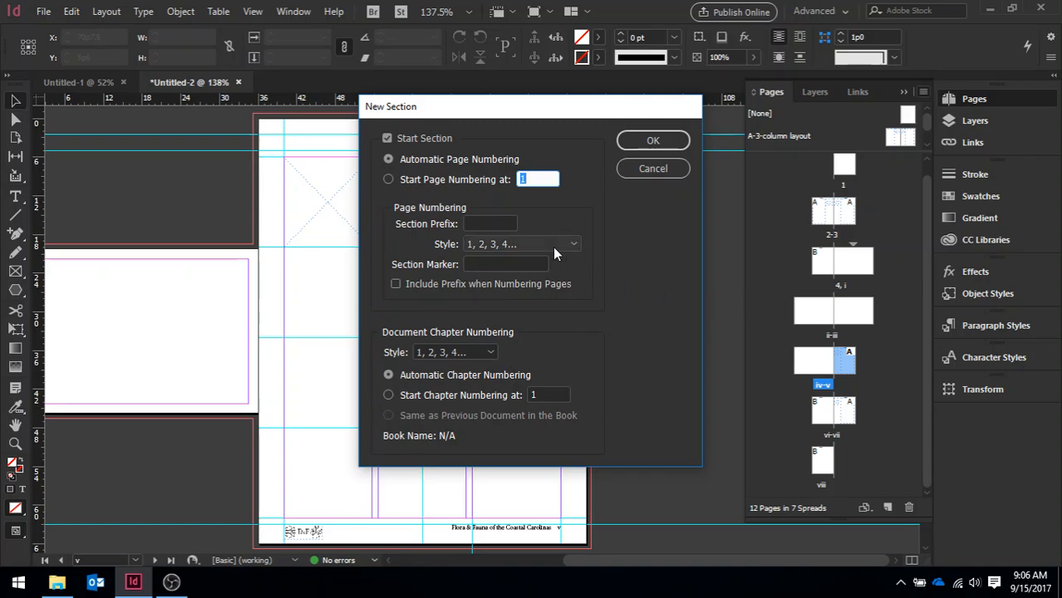
pyautogui.click(388, 179)
pyautogui.click(532, 177)
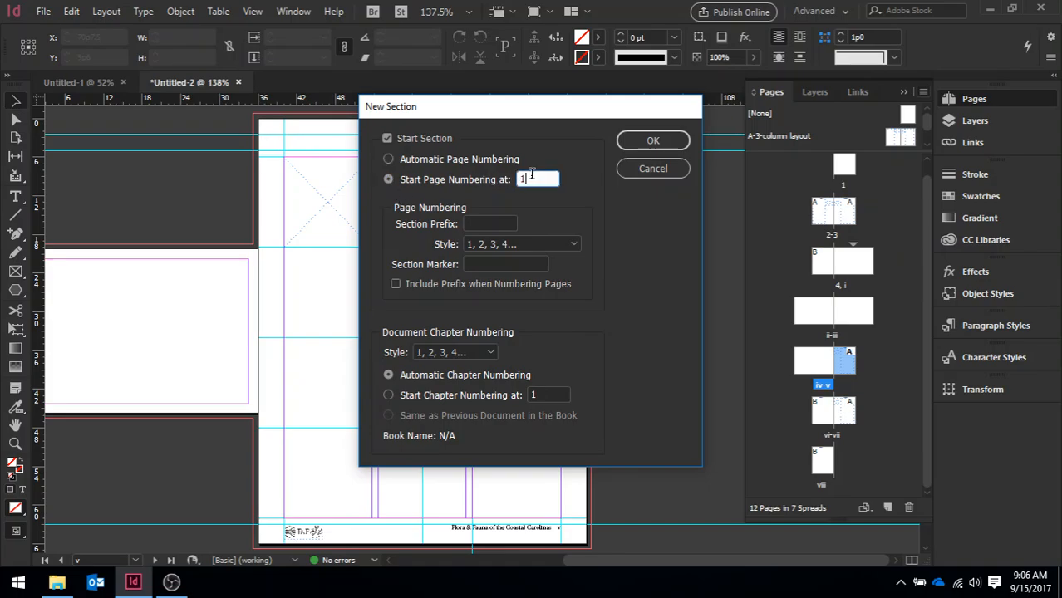
pyautogui.press('BackSpace')
pyautogui.write('5')
pyautogui.click(652, 141)
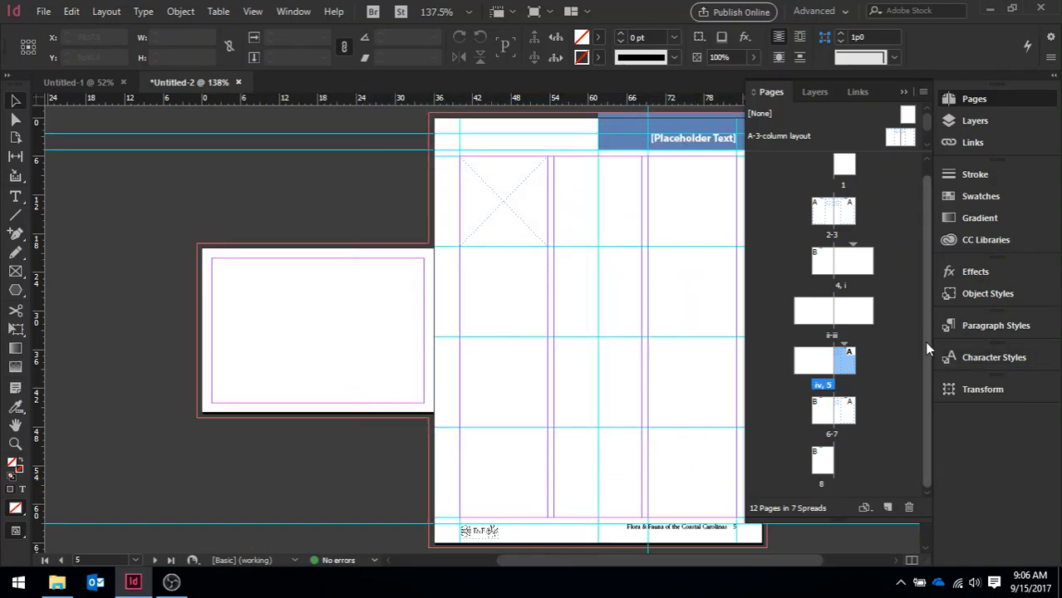